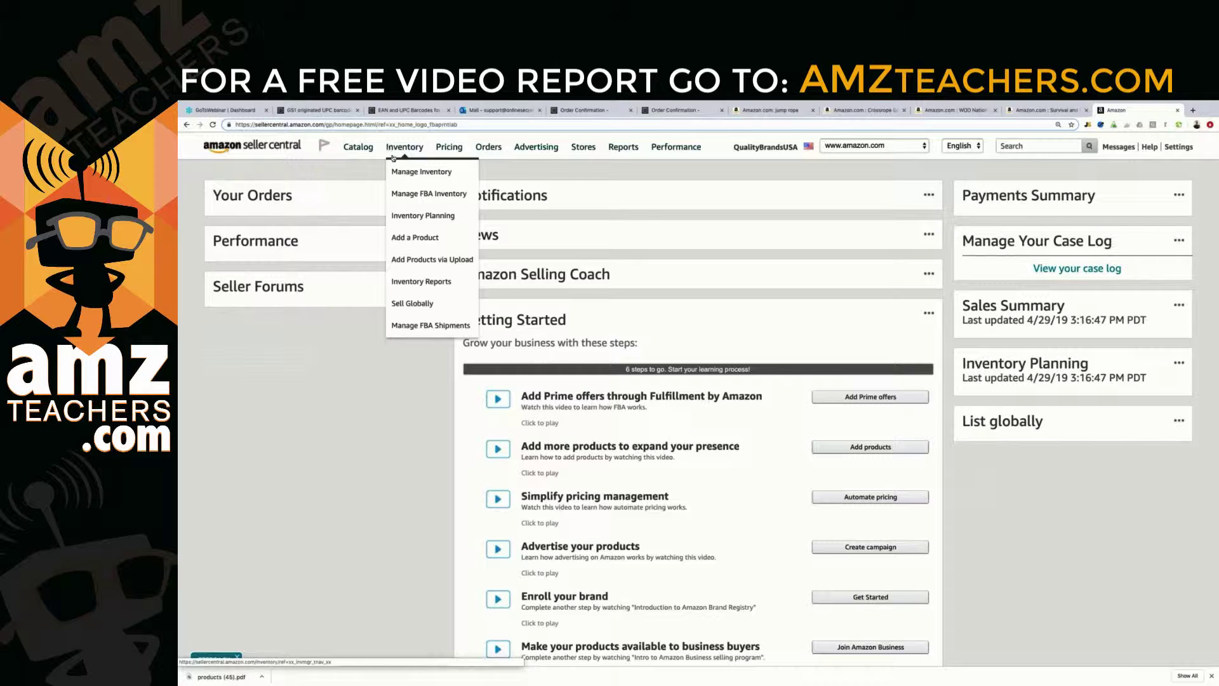
Open the inventory list, select the product priced 49.99, and start a send/replenish inventory workflow for it
left_click(400, 172)
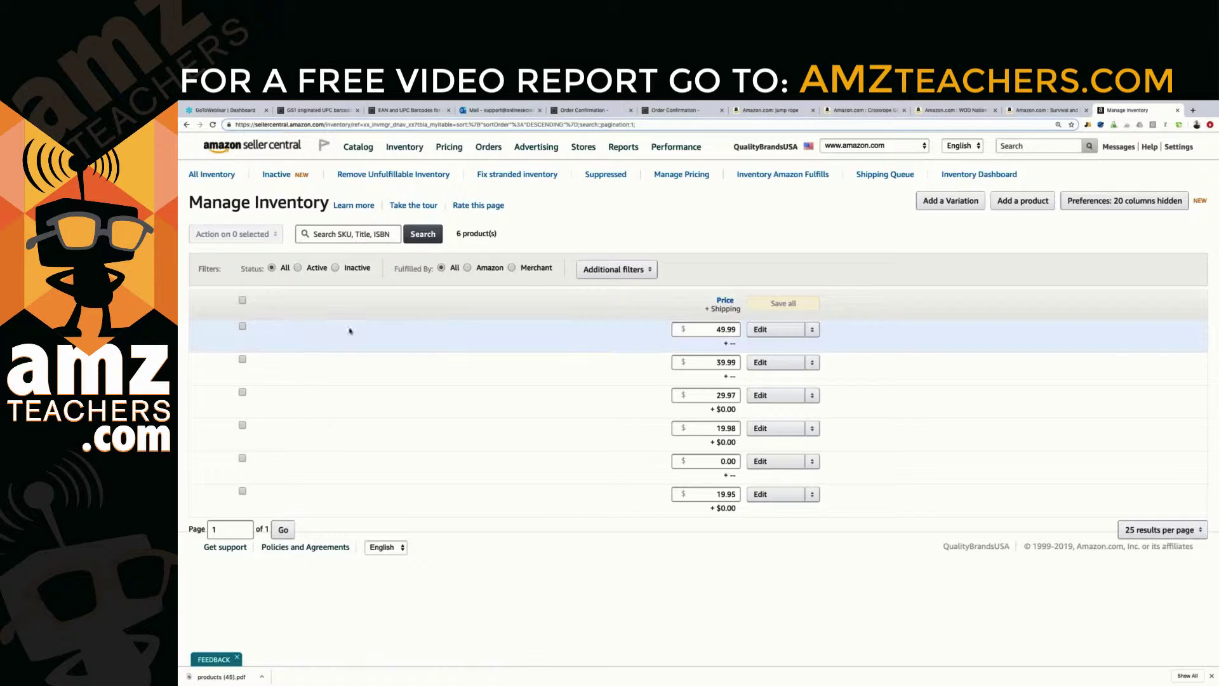
left_click(242, 327)
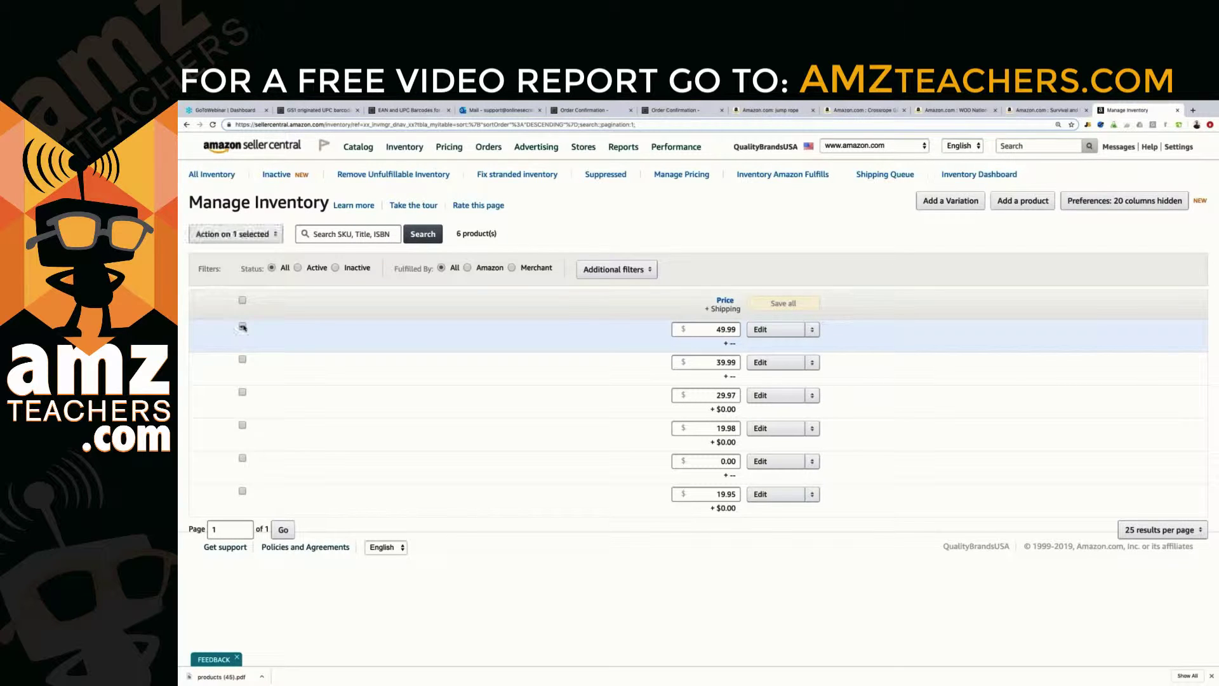
left_click(814, 330)
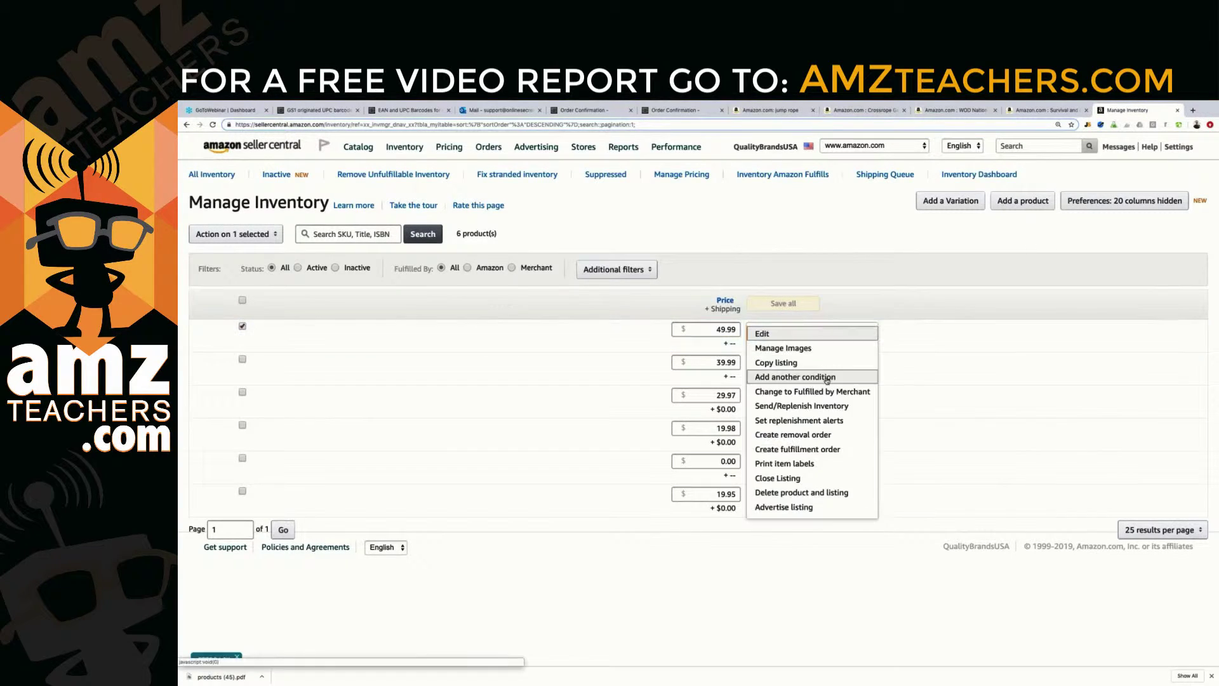
left_click(236, 234)
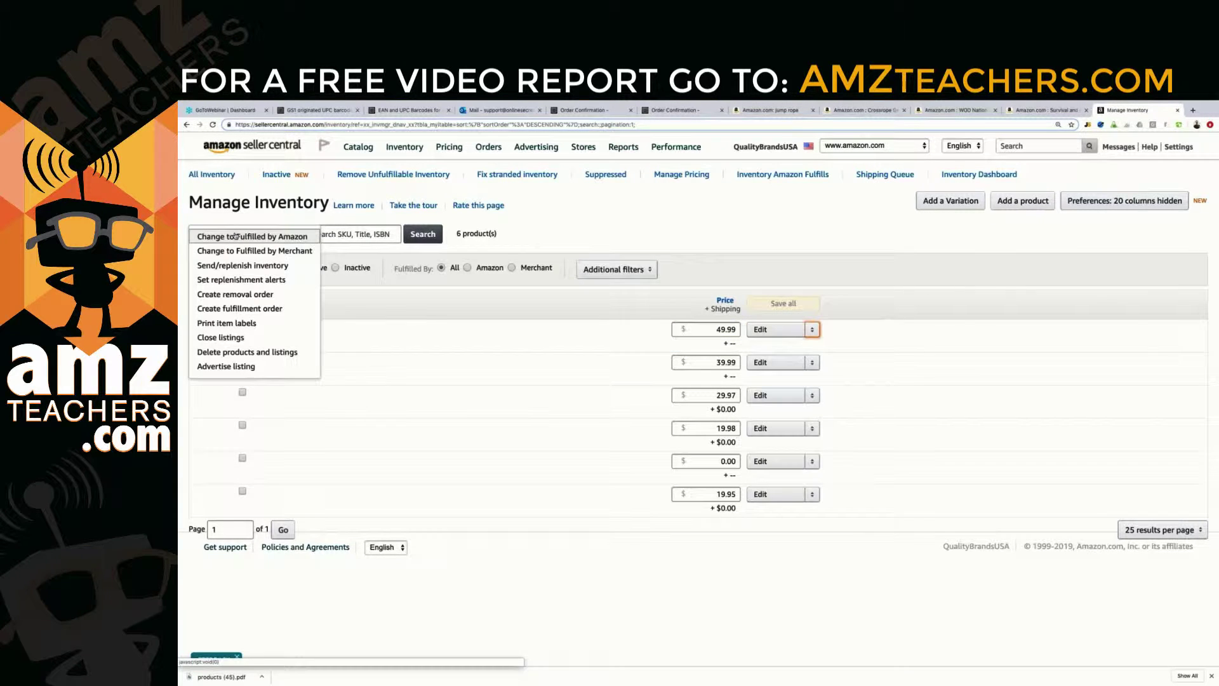
left_click(241, 266)
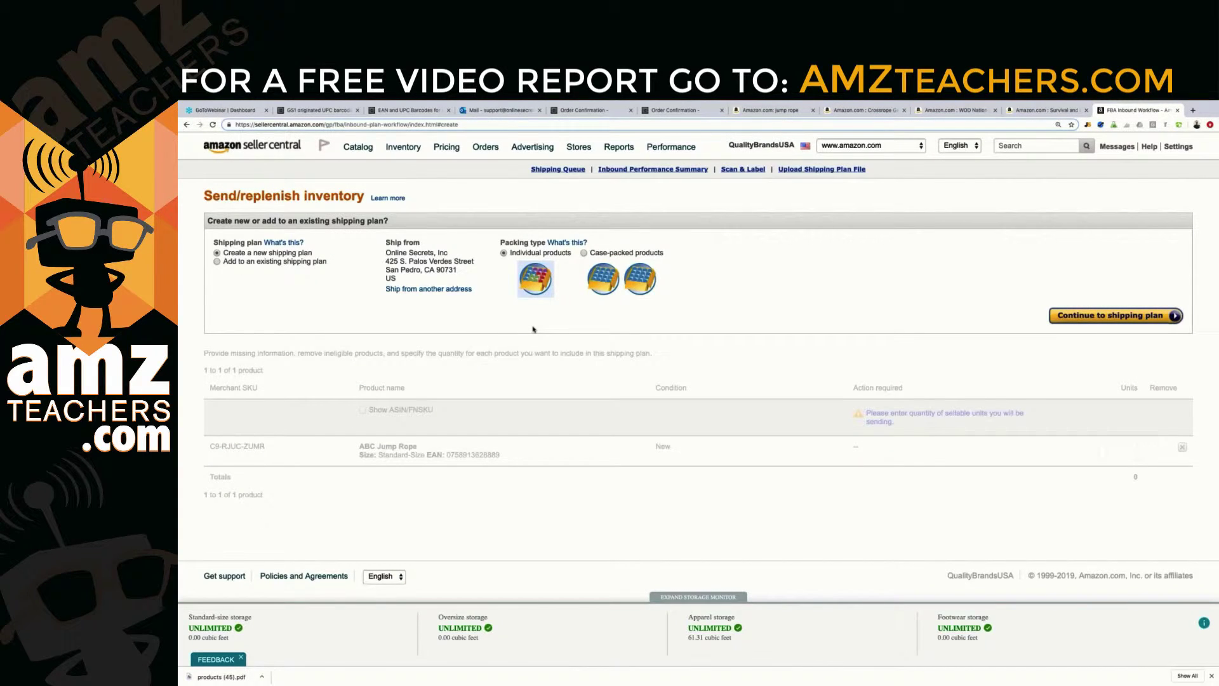
Create a new shipping plan with case-packed products as the packing type, consulting the packing type help before continuing
left_click(584, 253)
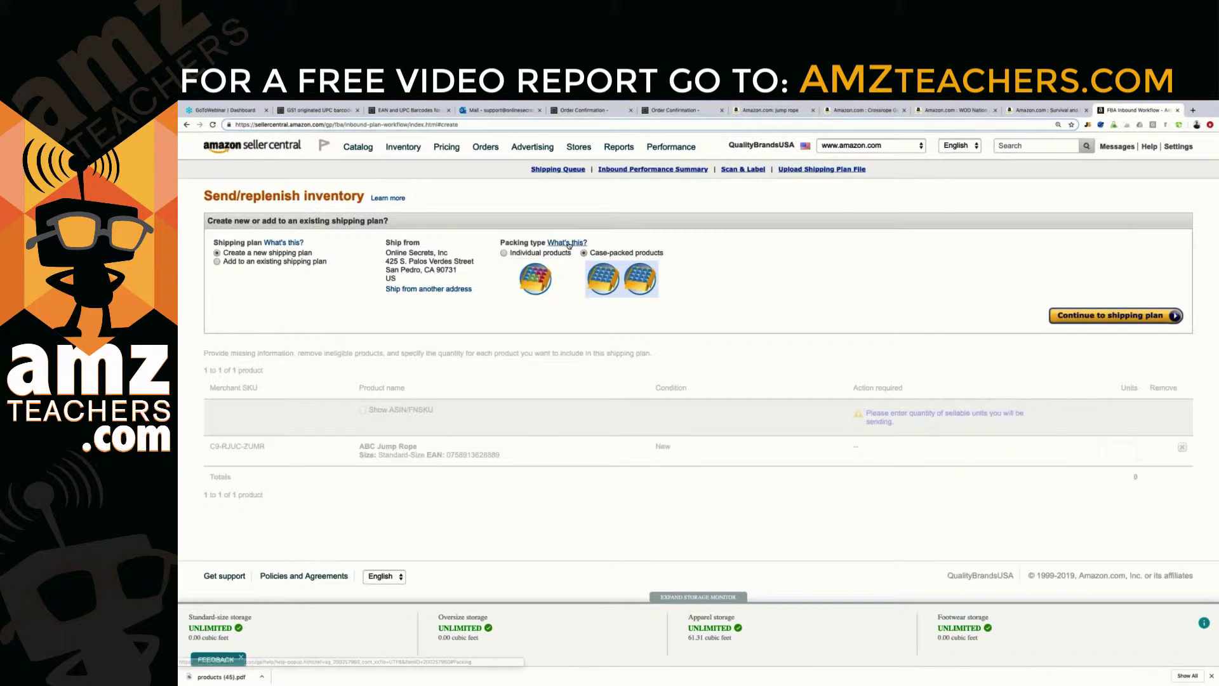
left_click(567, 243)
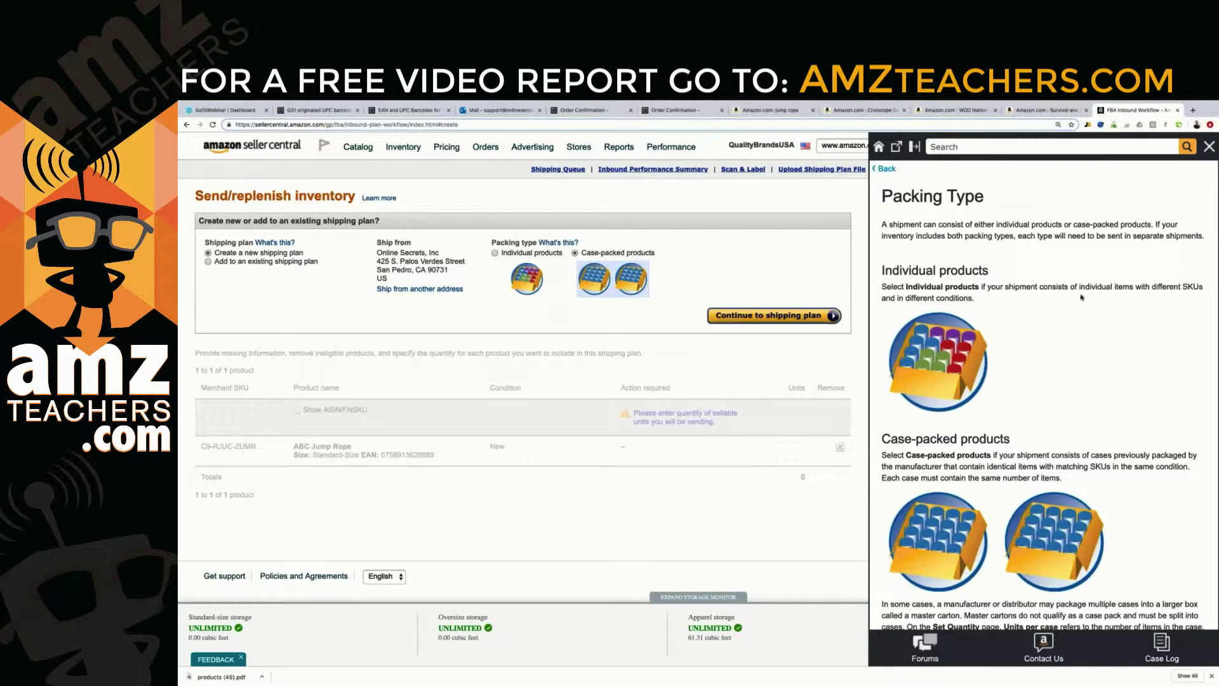
scroll(1041, 394, "down", 4)
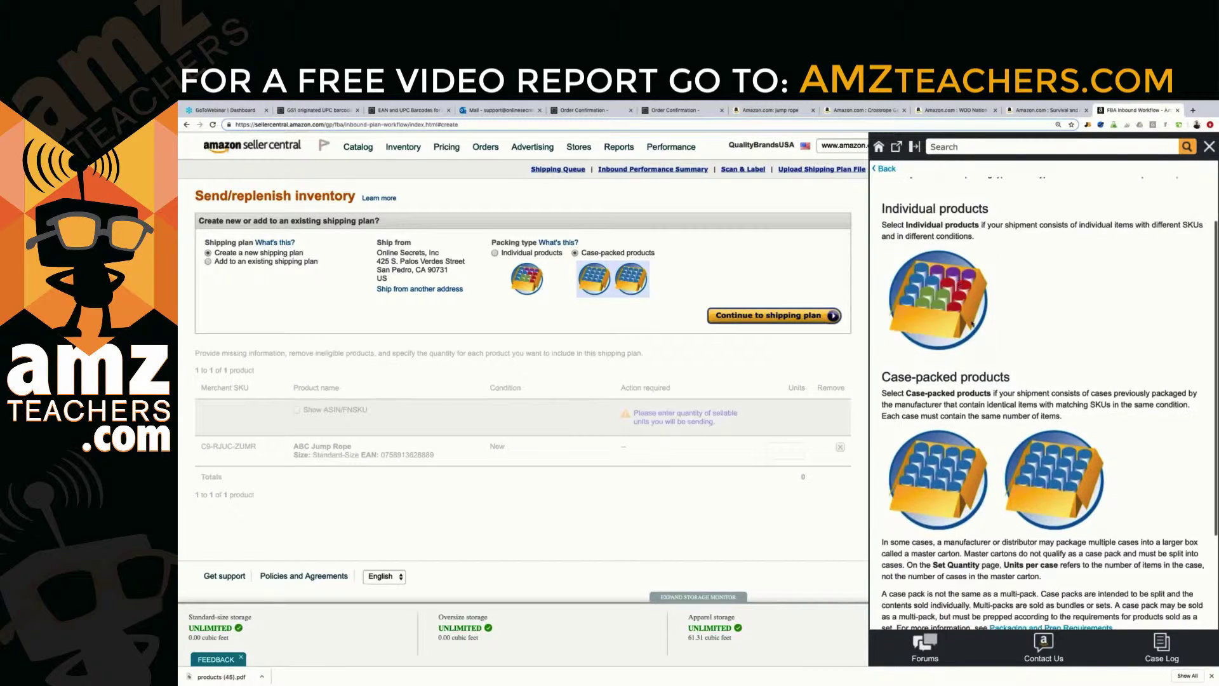
scroll(960, 241, "up", 2)
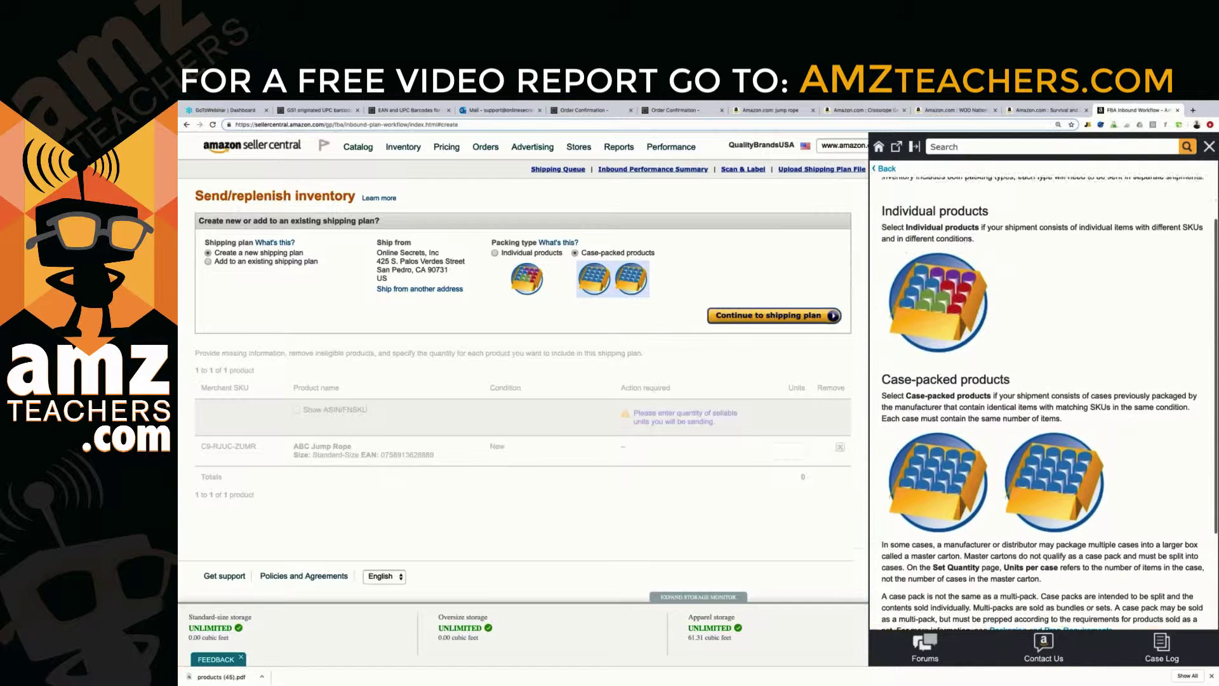
scroll(900, 243, "down", 5)
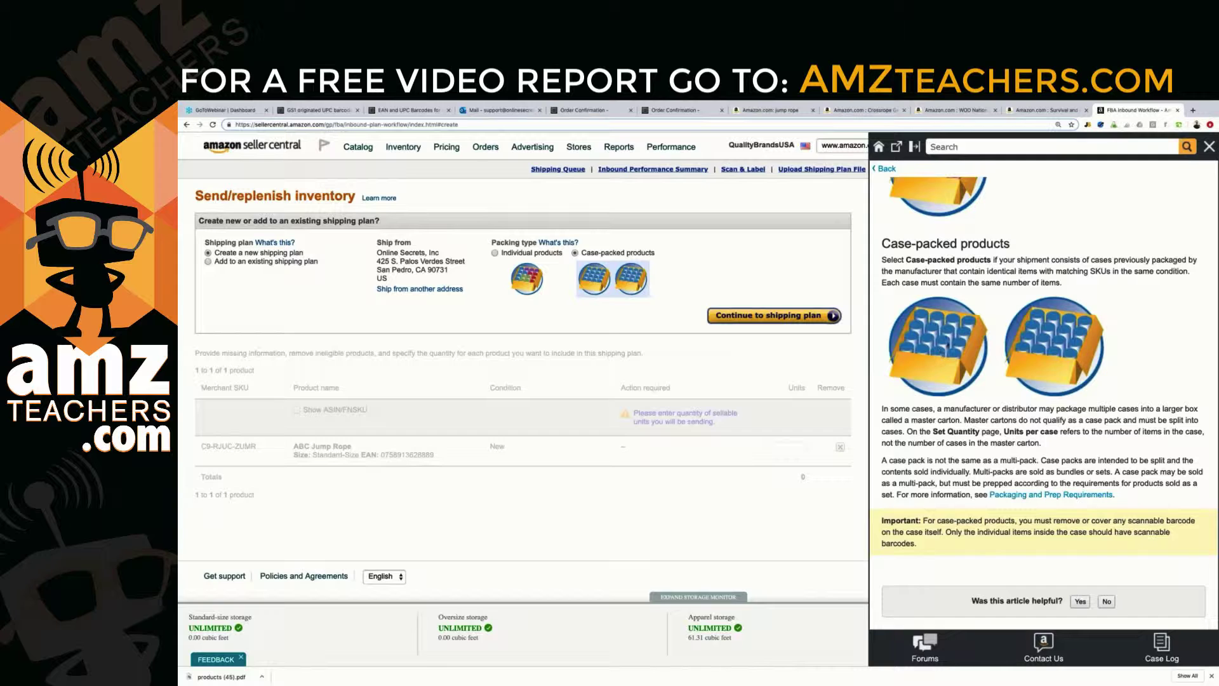
scroll(948, 343, "up", 3)
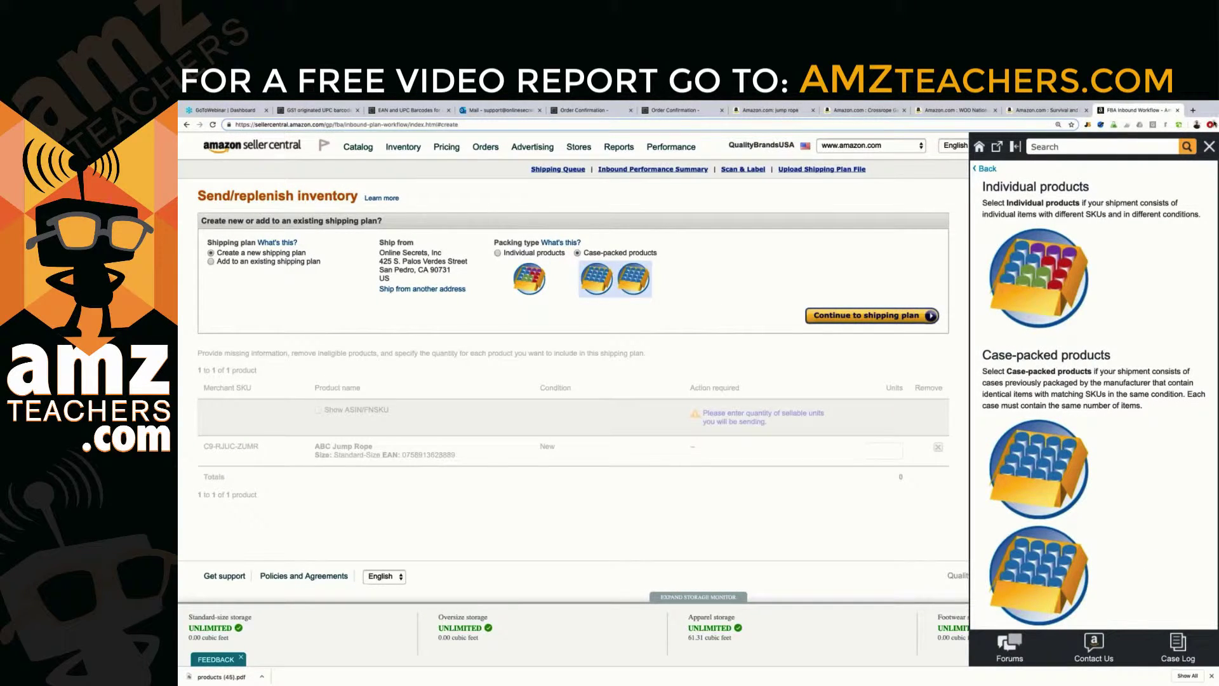
left_click(1208, 147)
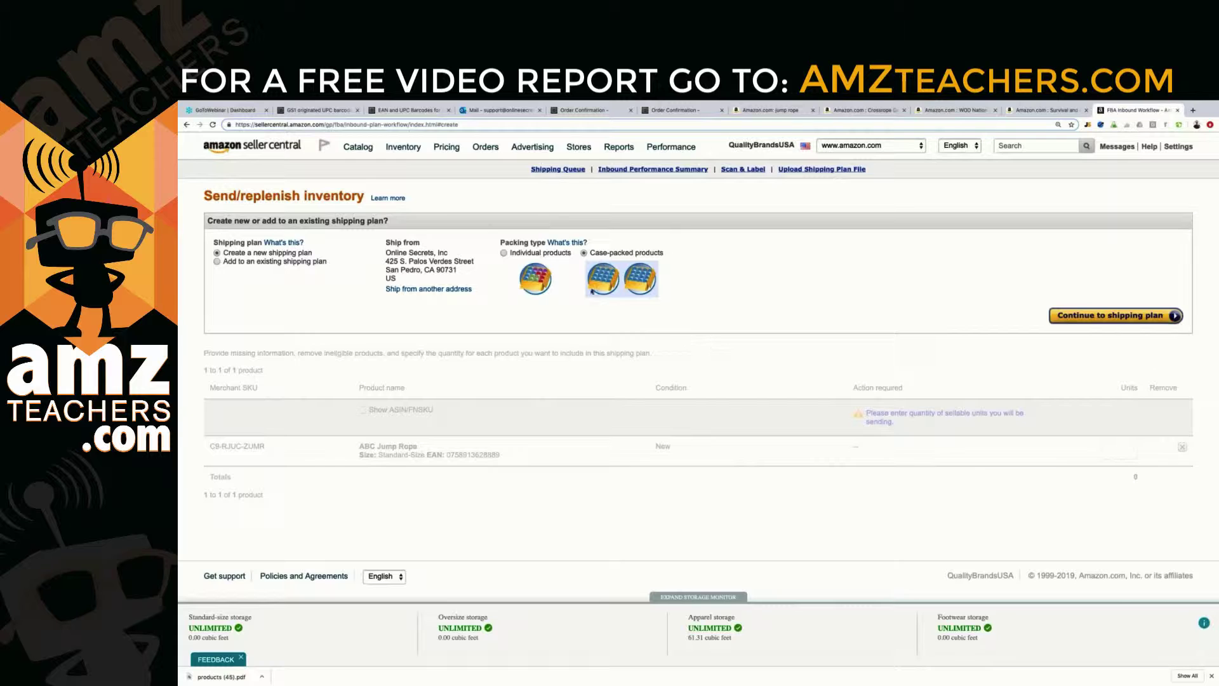
left_click(1093, 316)
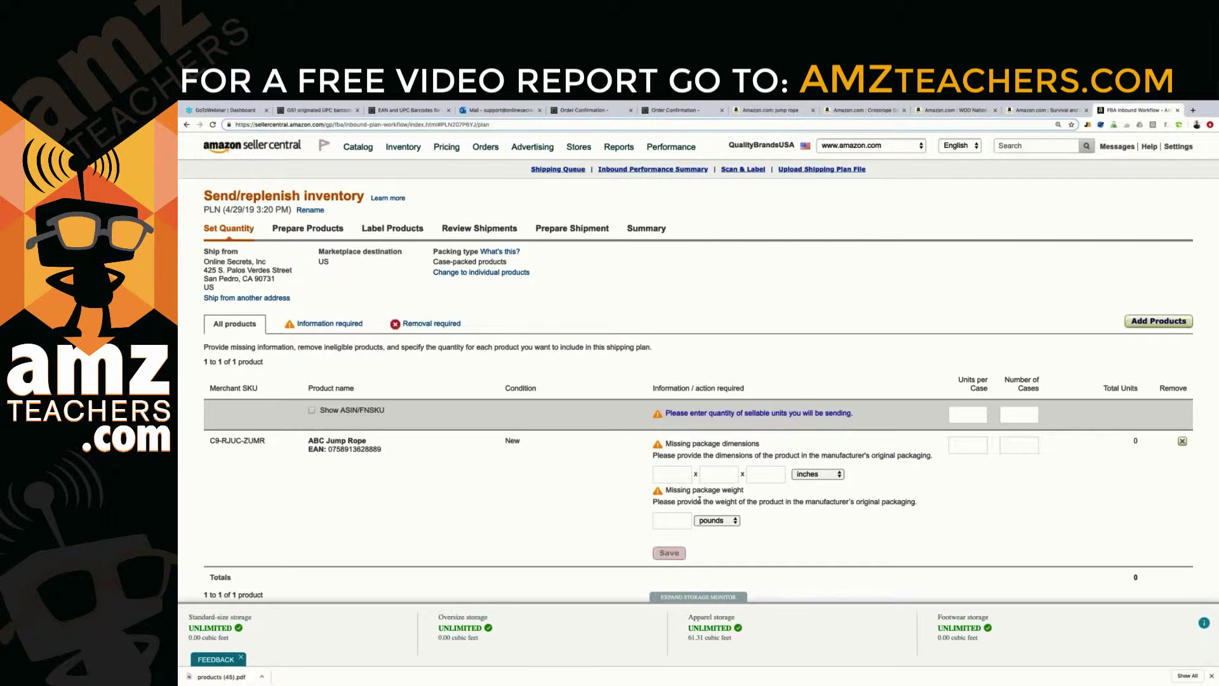
Enter the ABC Jump Rope's package dimensions as 6 x 5 x 2 inches
scroll(699, 501, "down", 2)
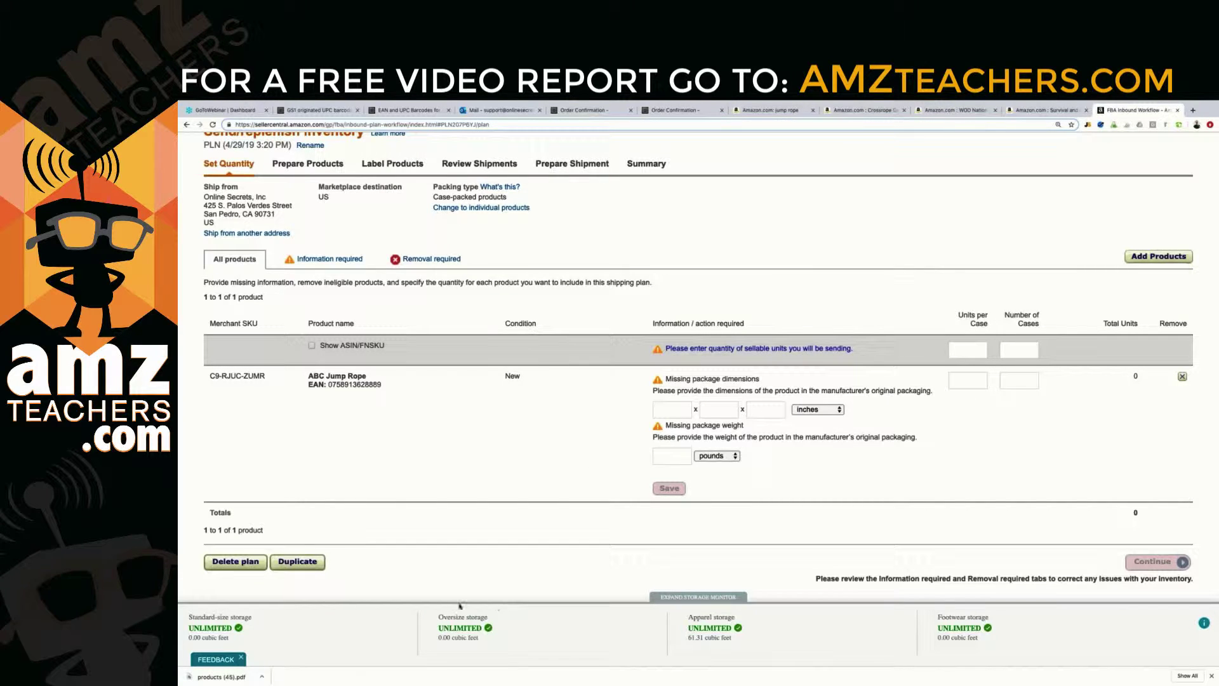
left_click(683, 411)
left_click(839, 411)
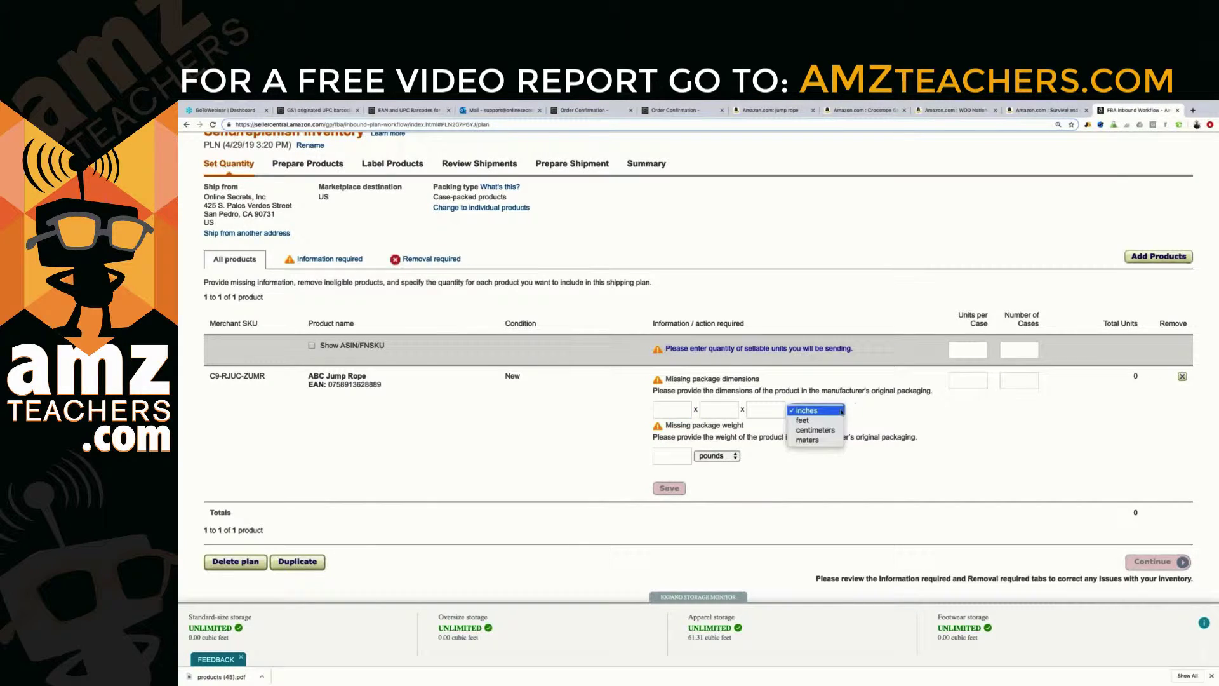
left_click(838, 411)
left_click(664, 412)
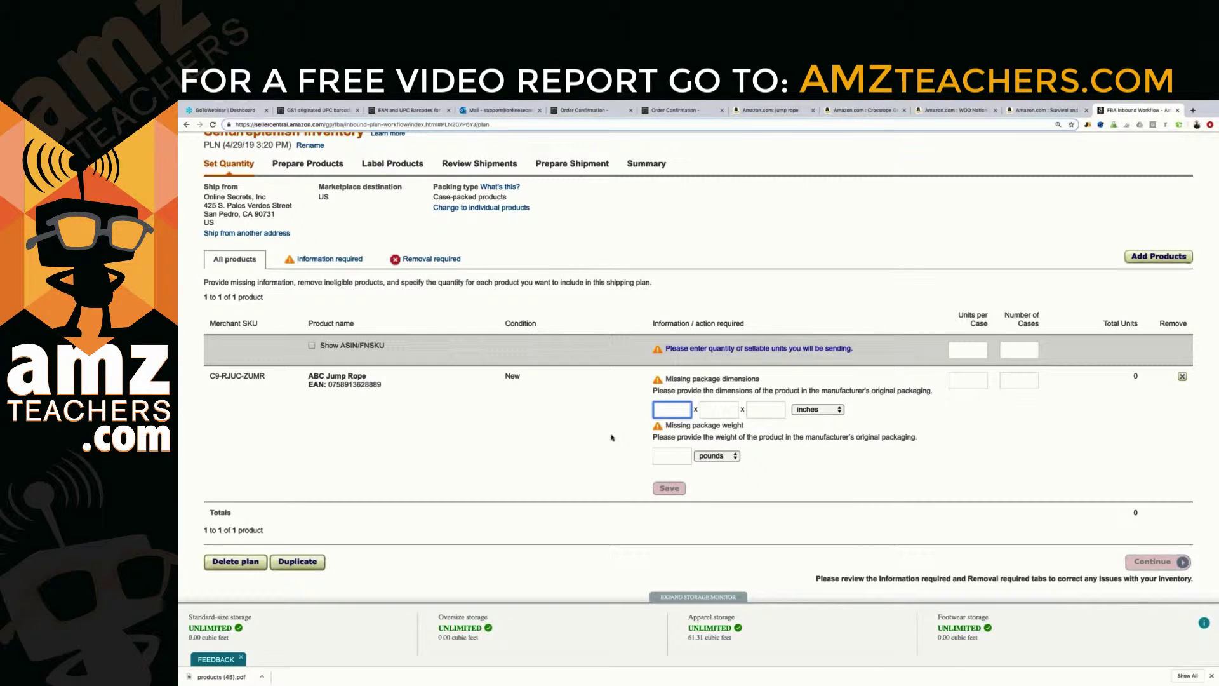
type("6")
left_click(725, 413)
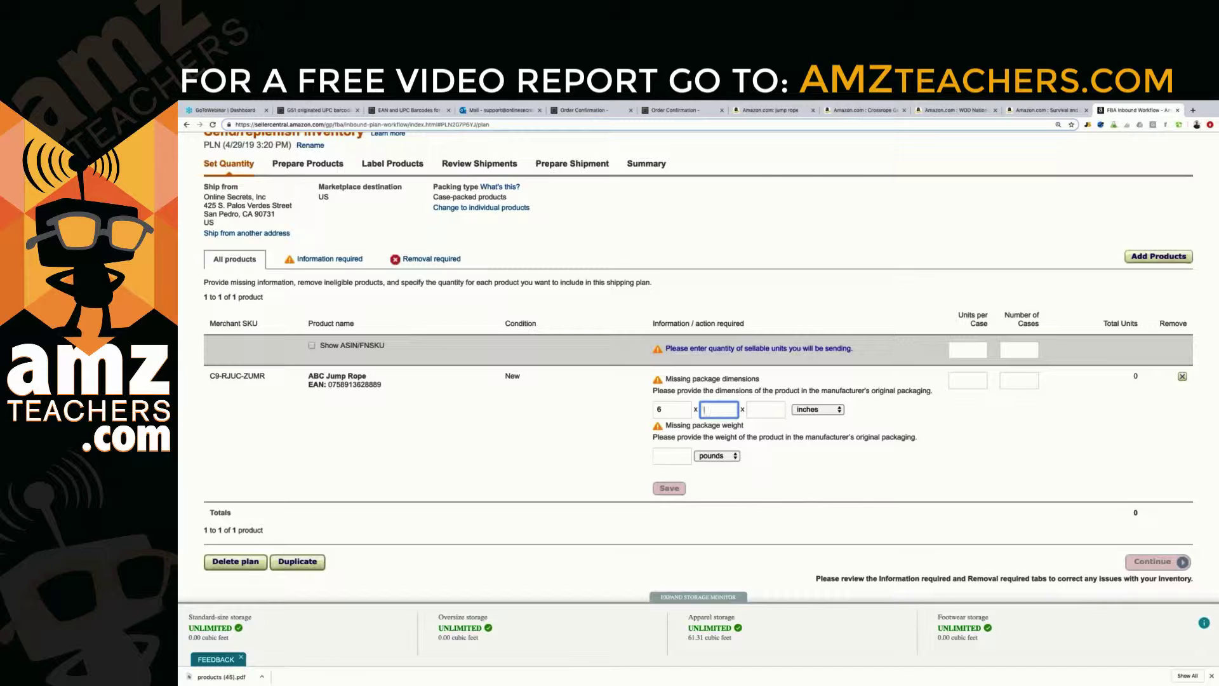
type("5")
left_click(759, 410)
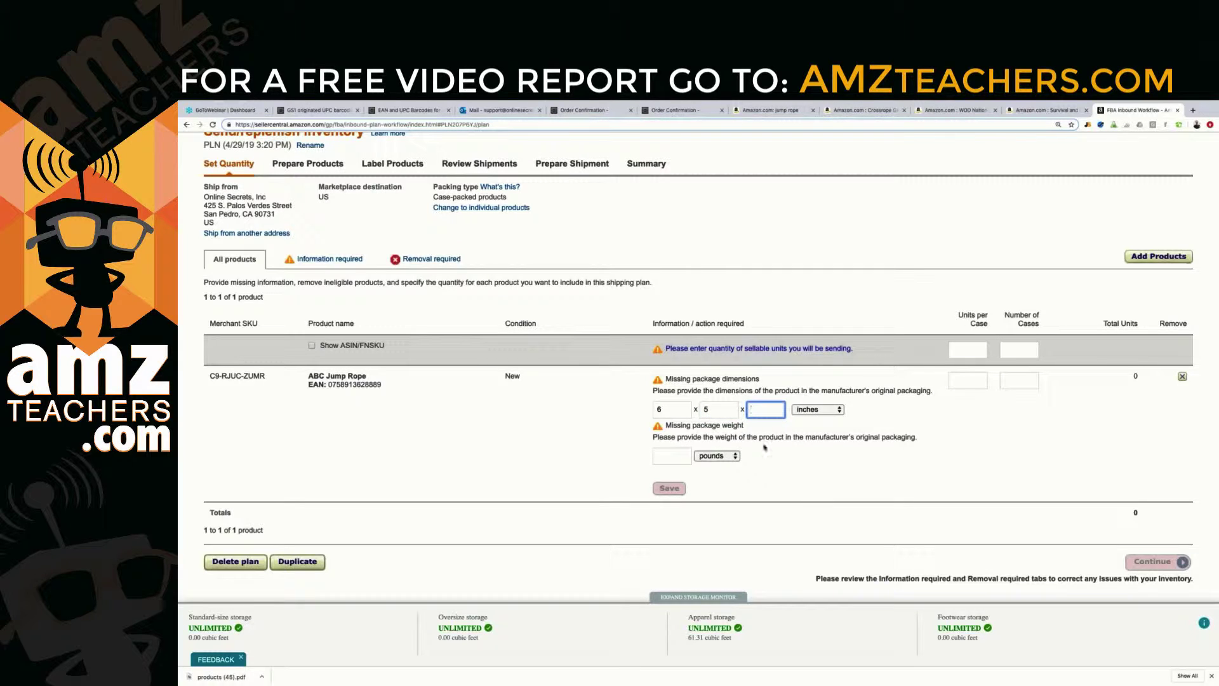
type("2")
scroll(767, 447, "up", 1)
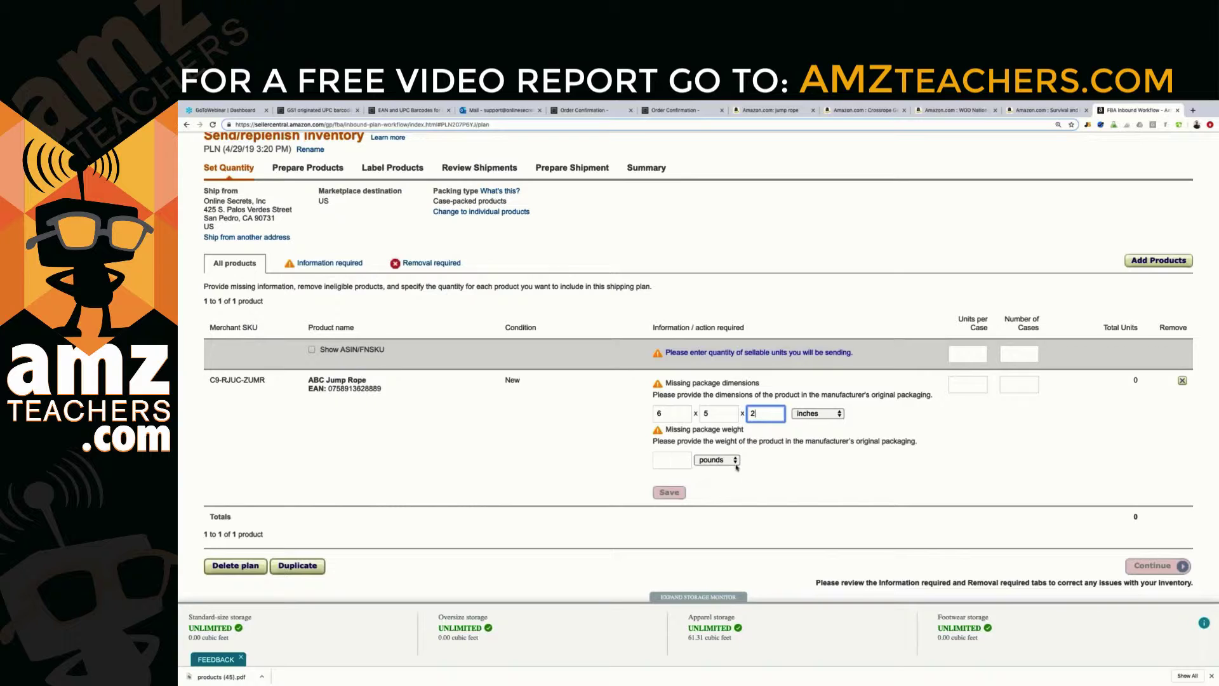
Set the jump rope's package weight to 1 pound and save the package details
left_click(666, 459)
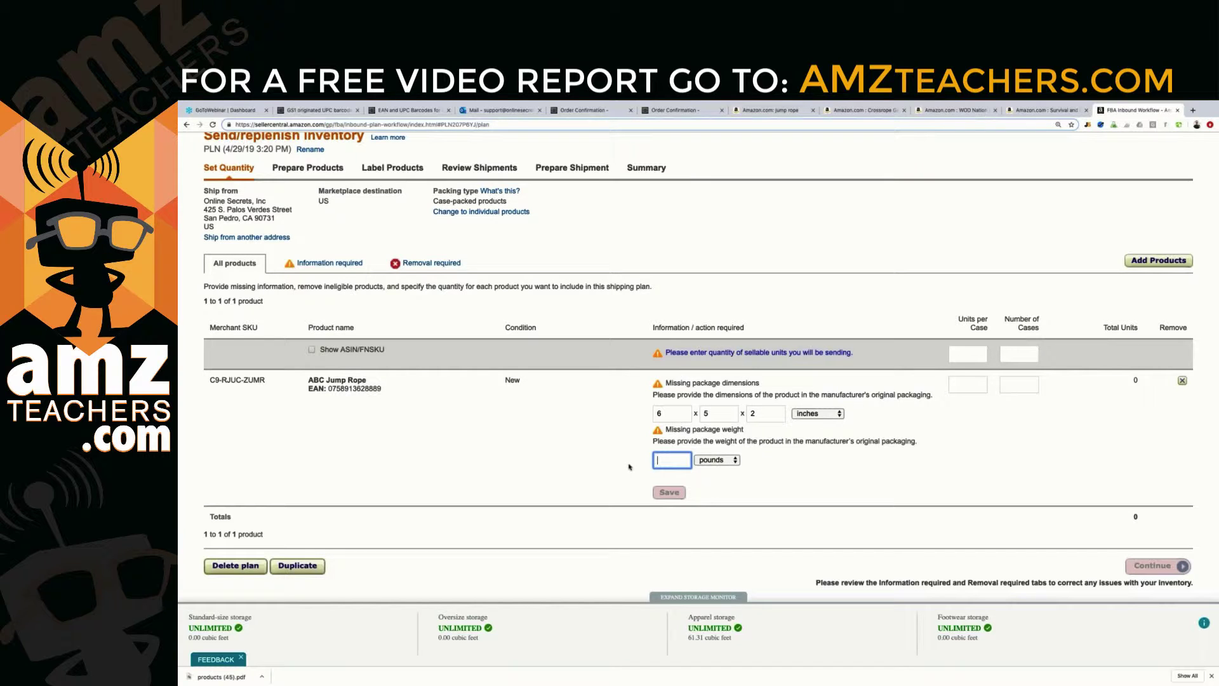
type("1")
left_click(668, 493)
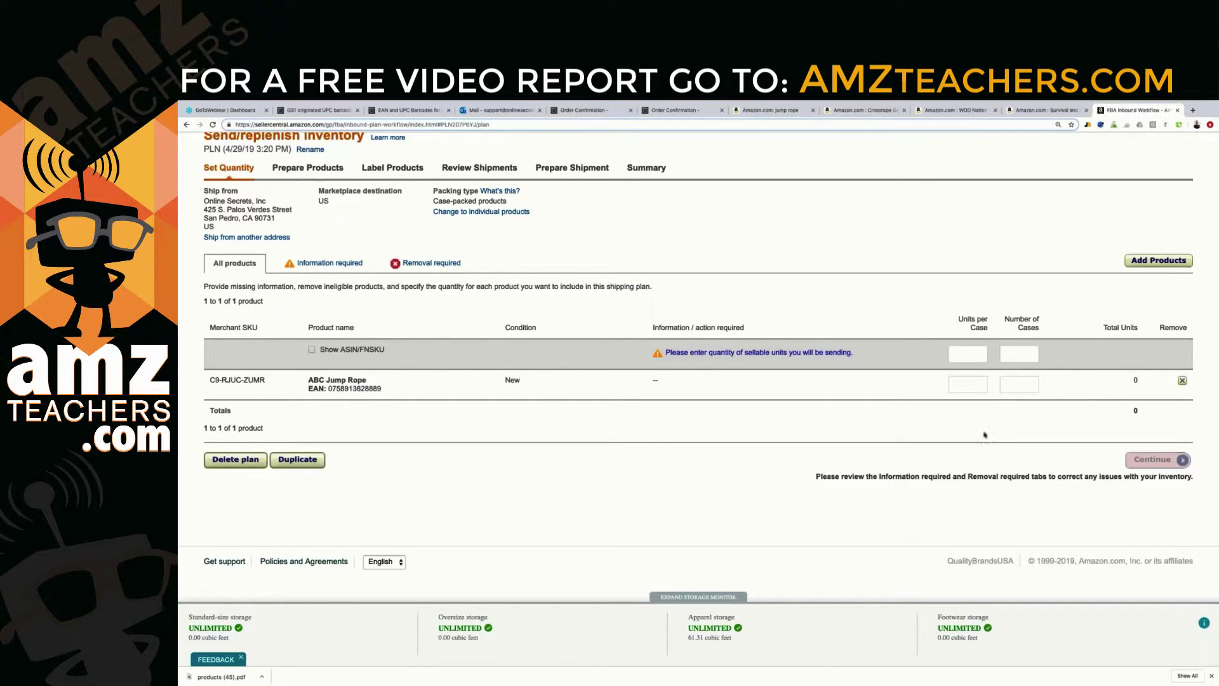
Set the jump rope's quantity to 25 units per case and 4 cases, and continue to product preparation
left_click(972, 381)
type("25")
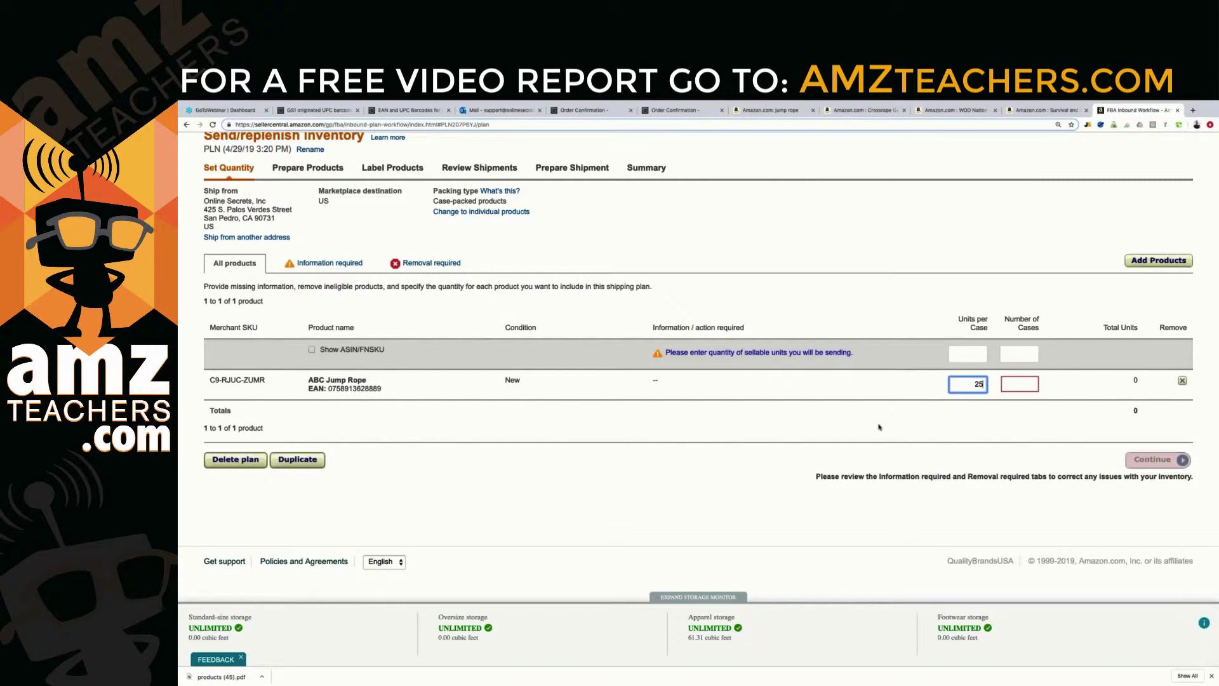
left_click(1026, 382)
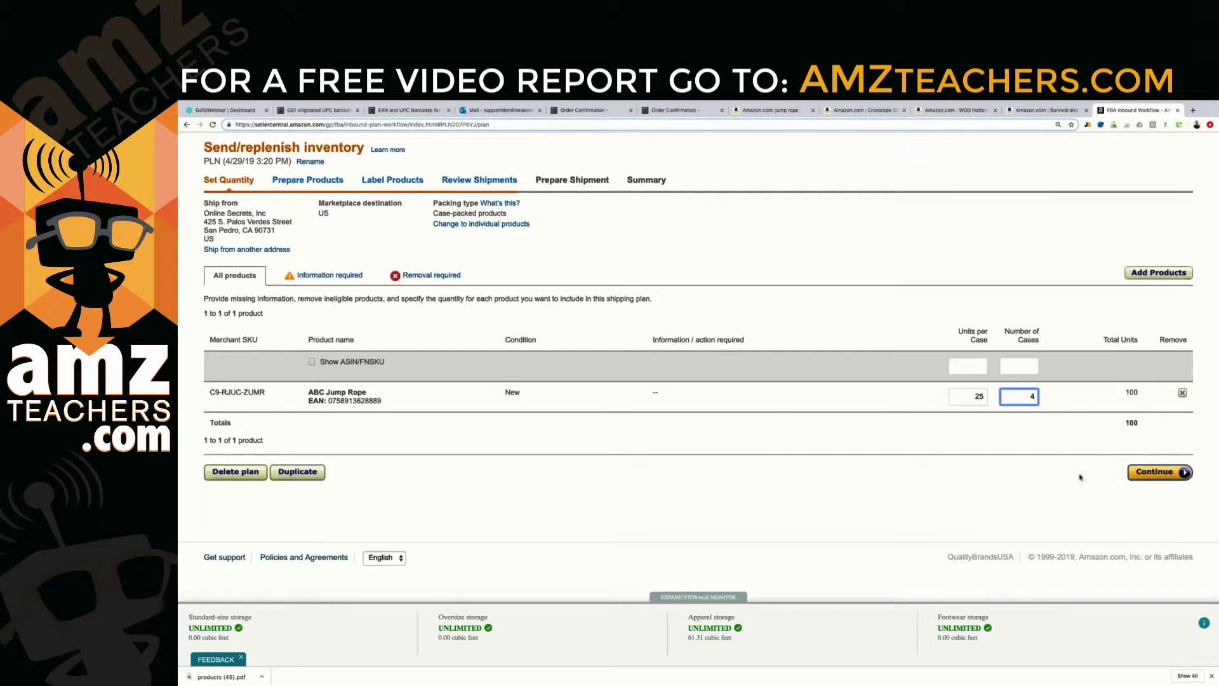
left_click(1153, 473)
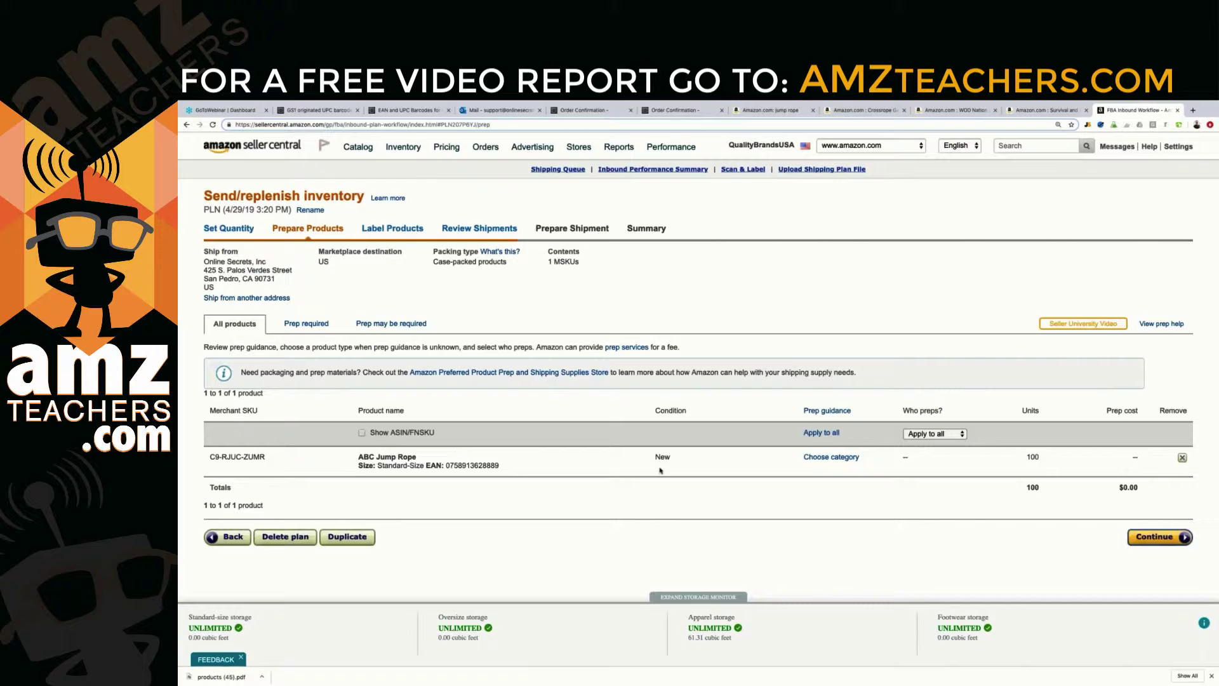
Assign product prep to Merchant for all products and continue to the labeling stage
left_click(962, 434)
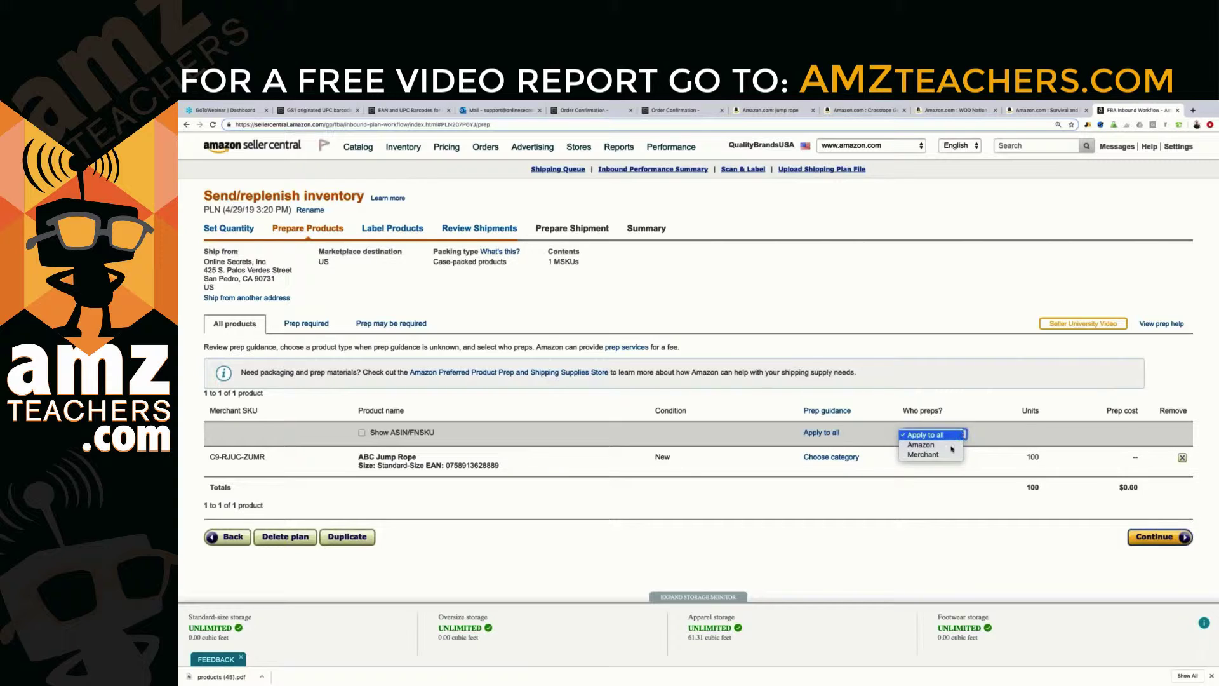
left_click(947, 455)
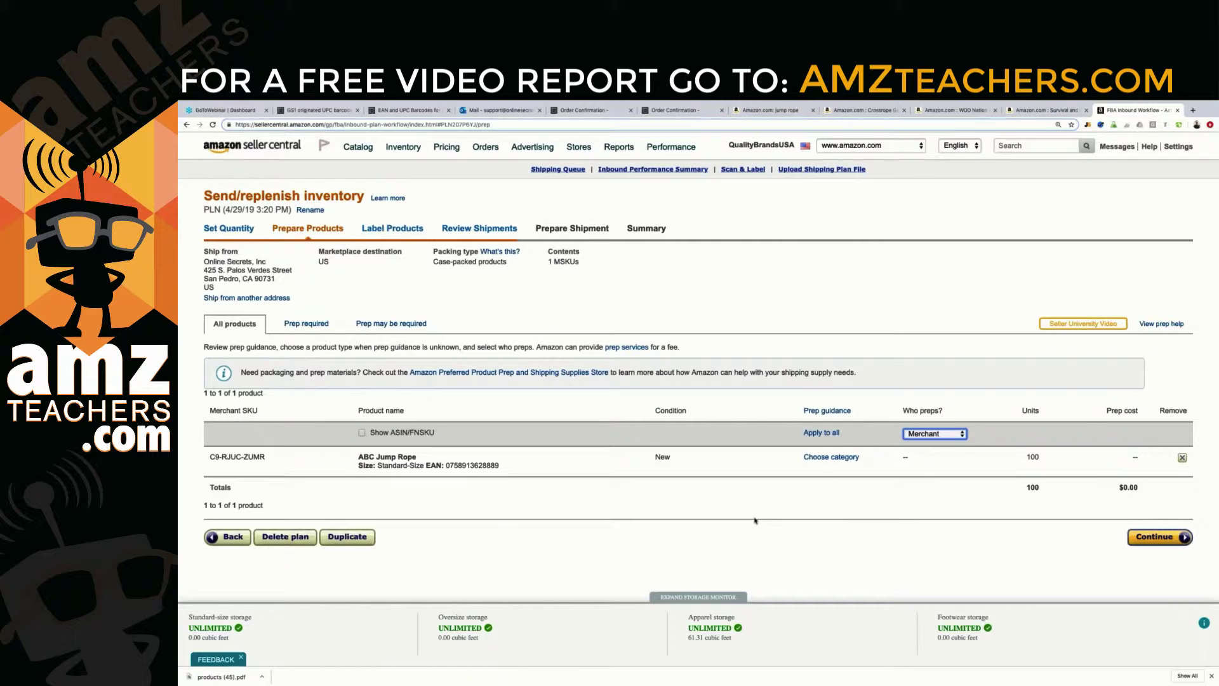
left_click(1163, 539)
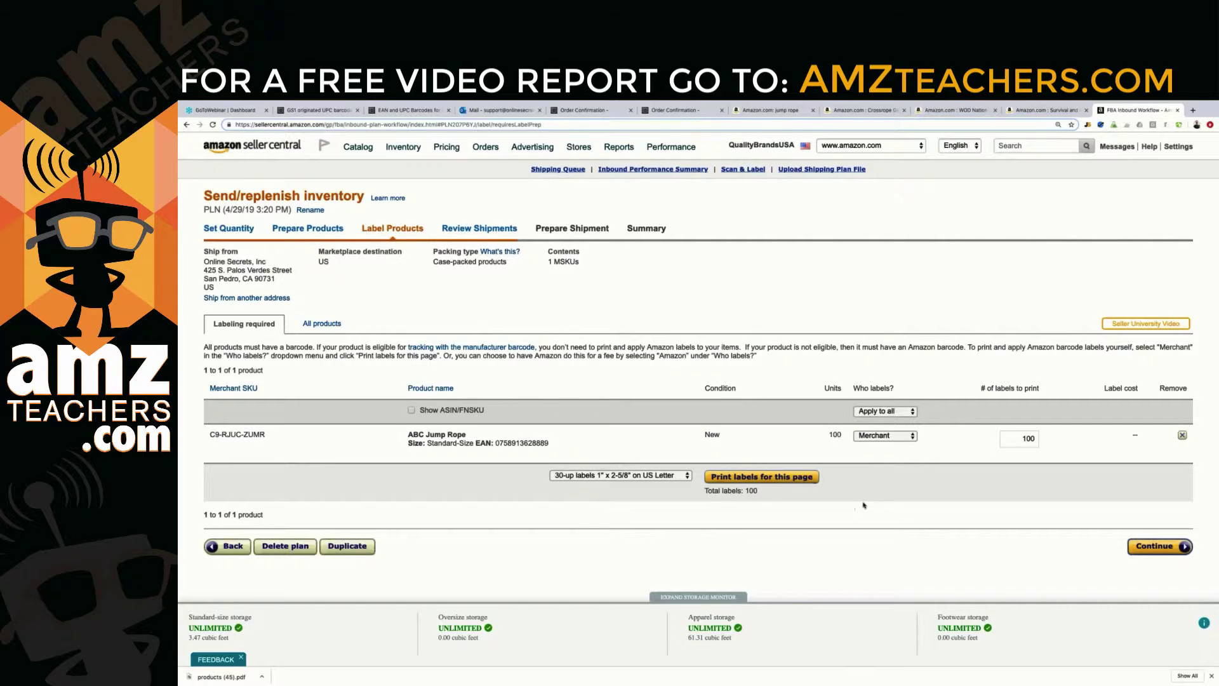
Keep Merchant as the party labeling the jump rope and continue to the shipment review
left_click(909, 437)
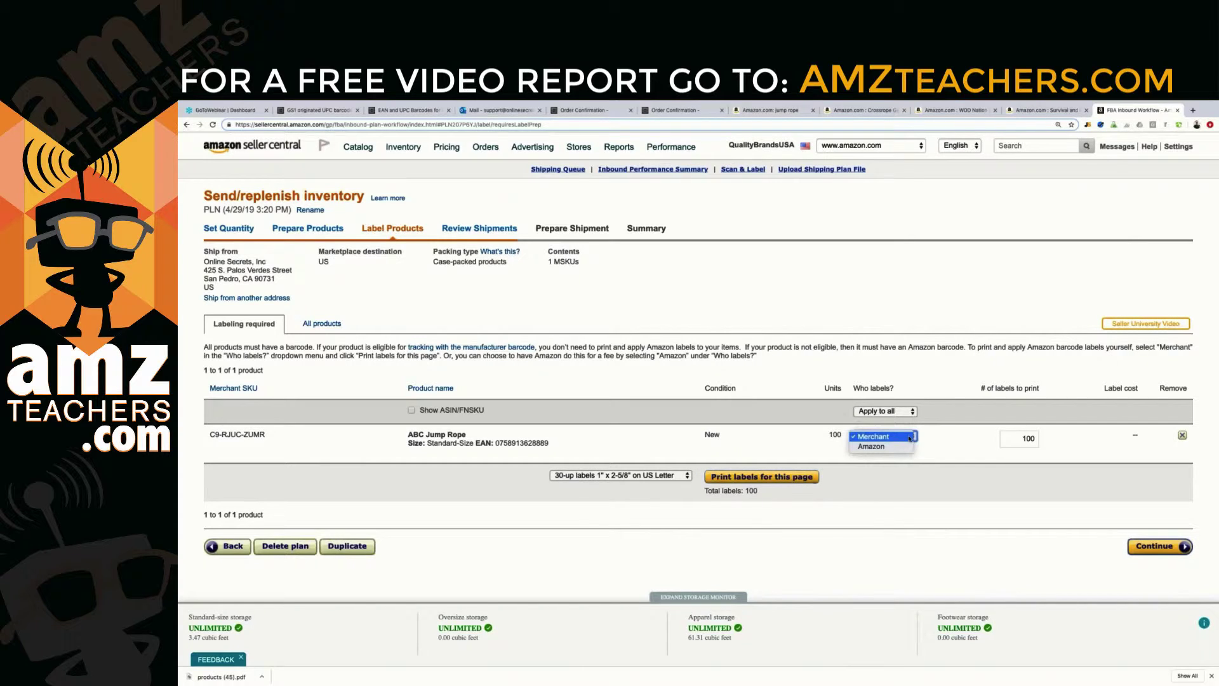
left_click(892, 437)
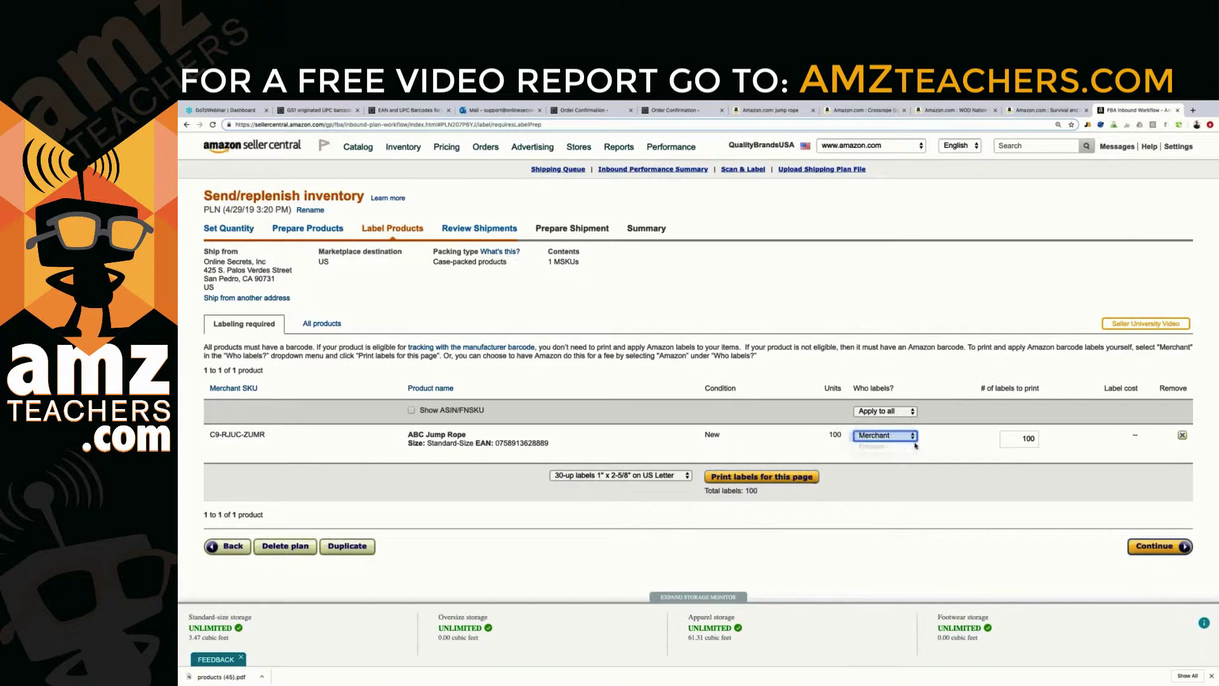
left_click(1154, 547)
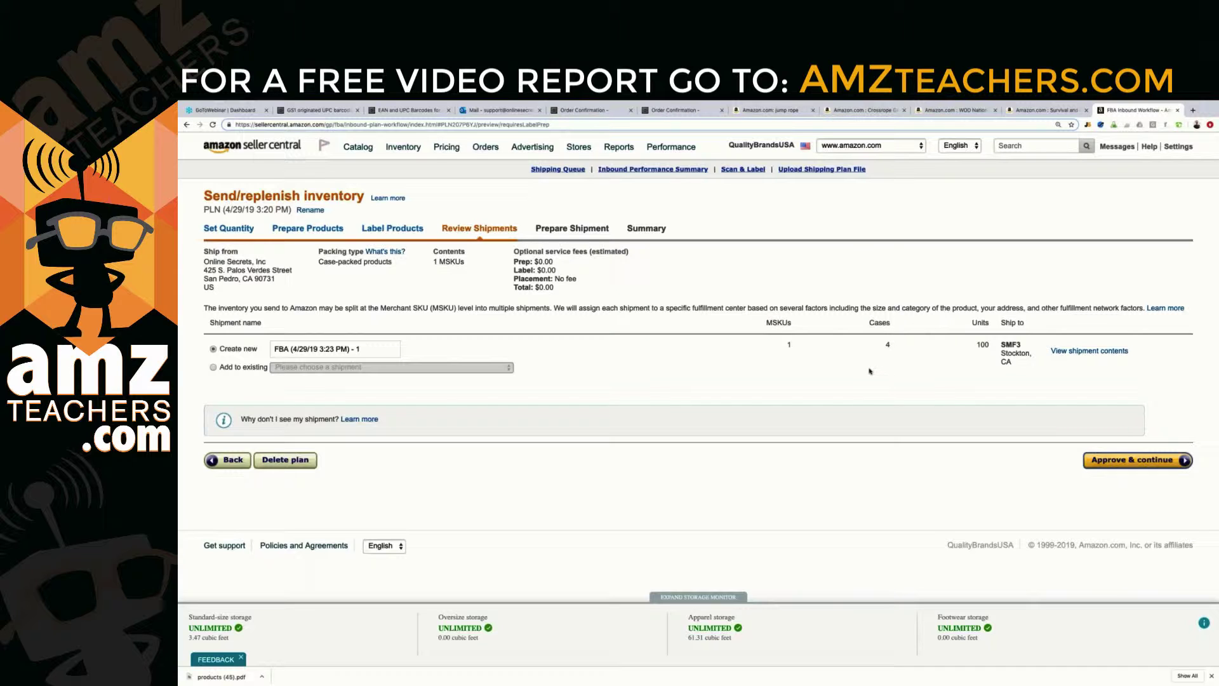
Review the contents of the new shipment to SMF3 in Stockton, CA, and approve the shipping plan
left_click(1075, 352)
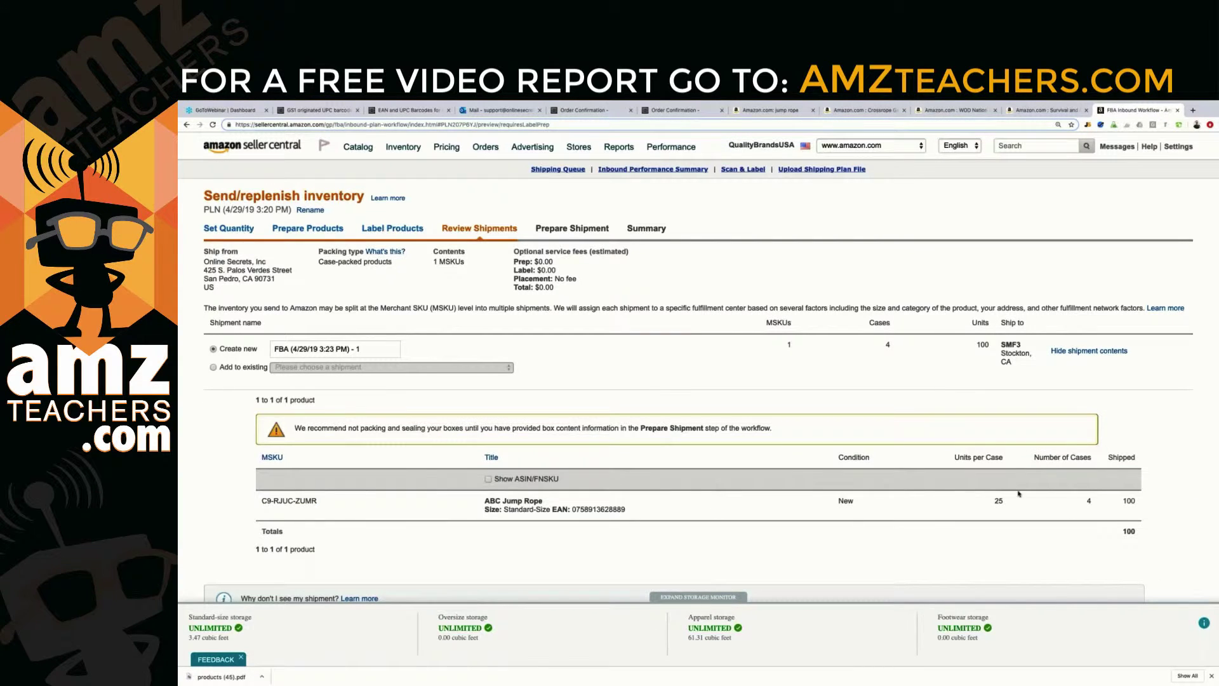
scroll(1022, 491, "down", 3)
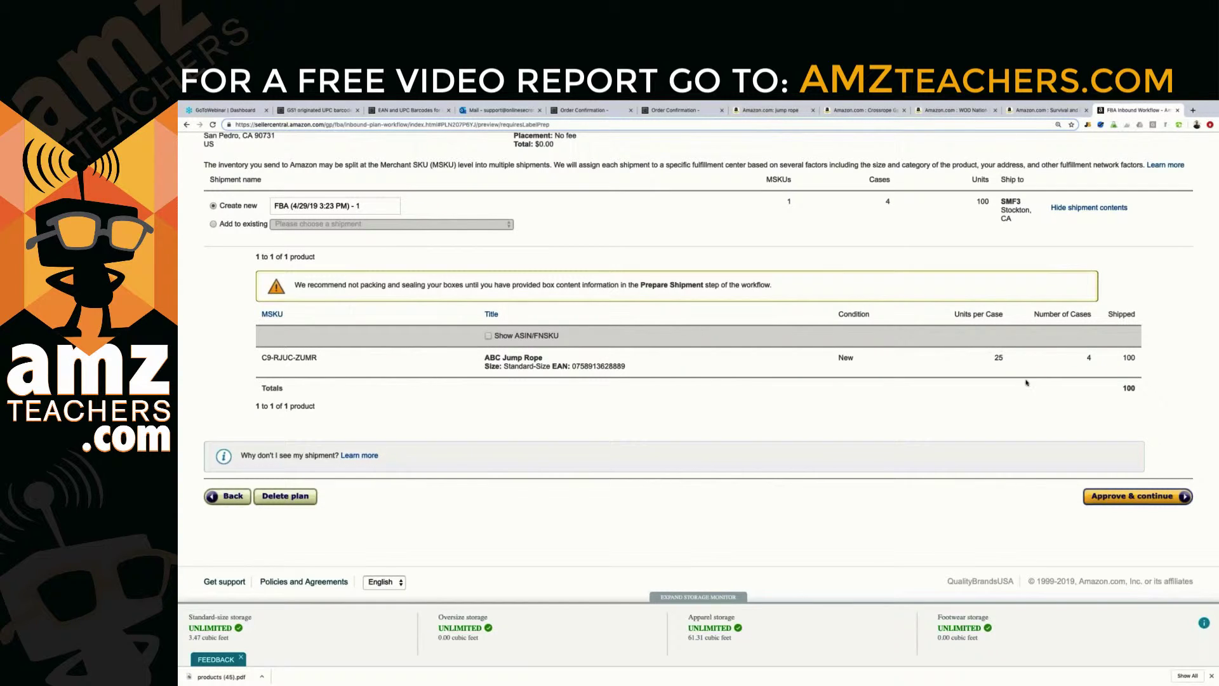
scroll(1055, 523, "up", 2)
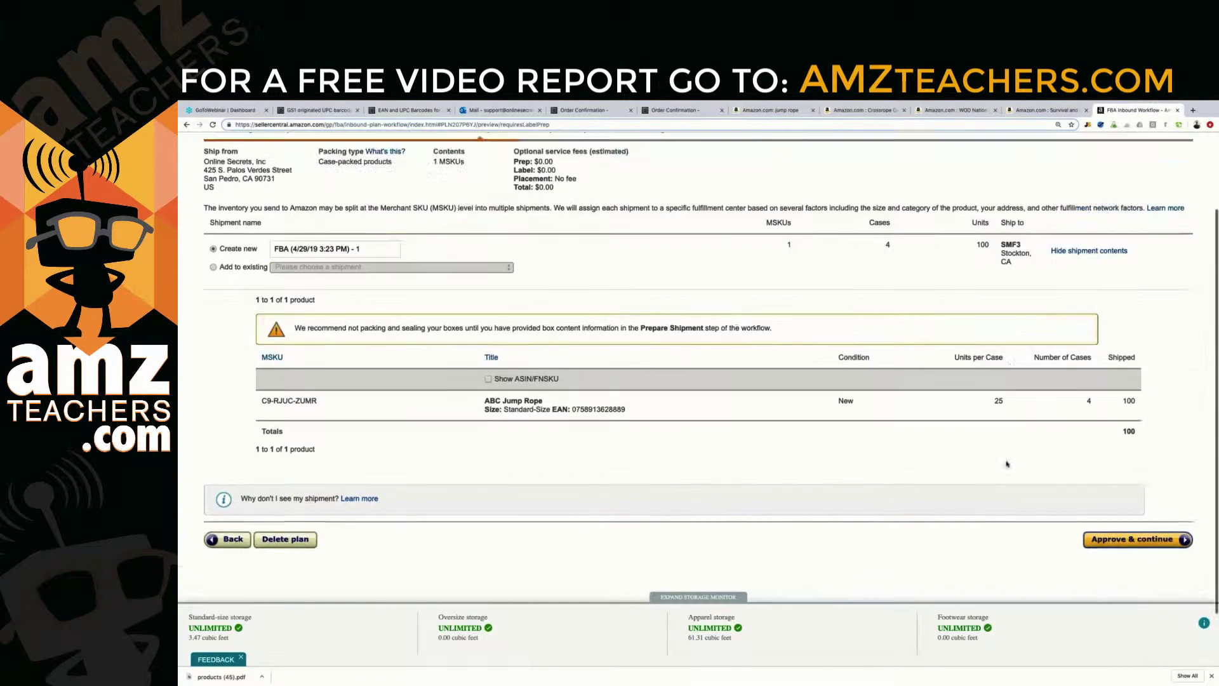
scroll(937, 443, "down", 1)
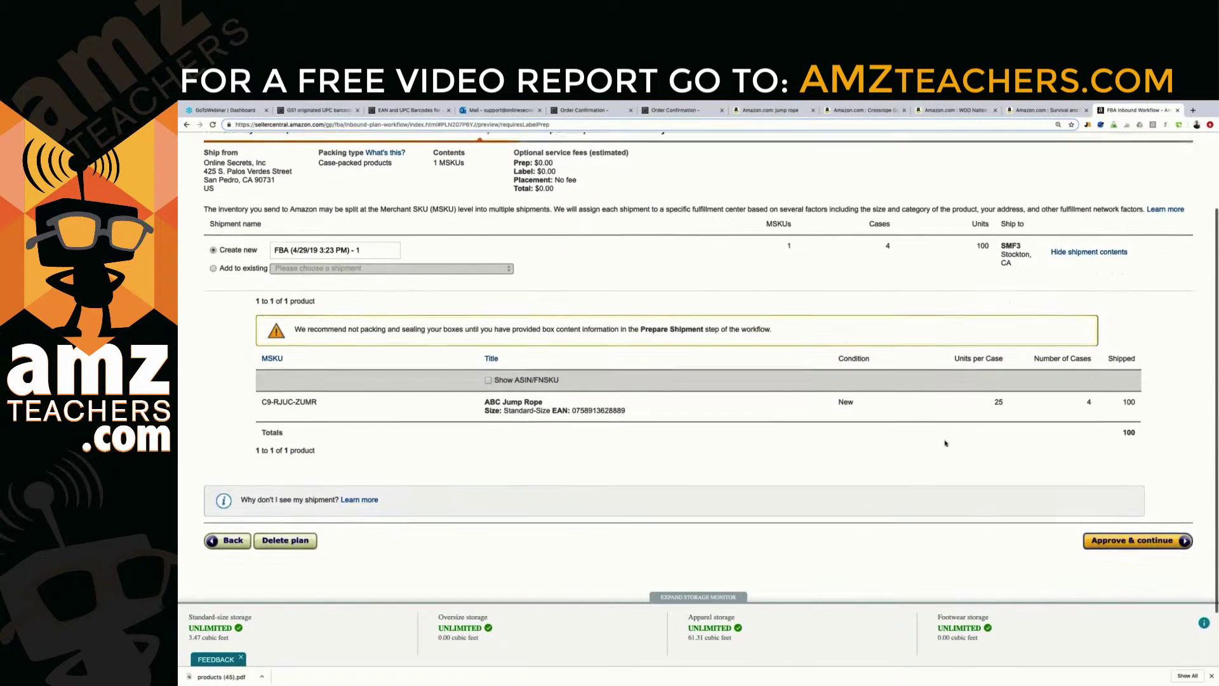
left_click(1116, 532)
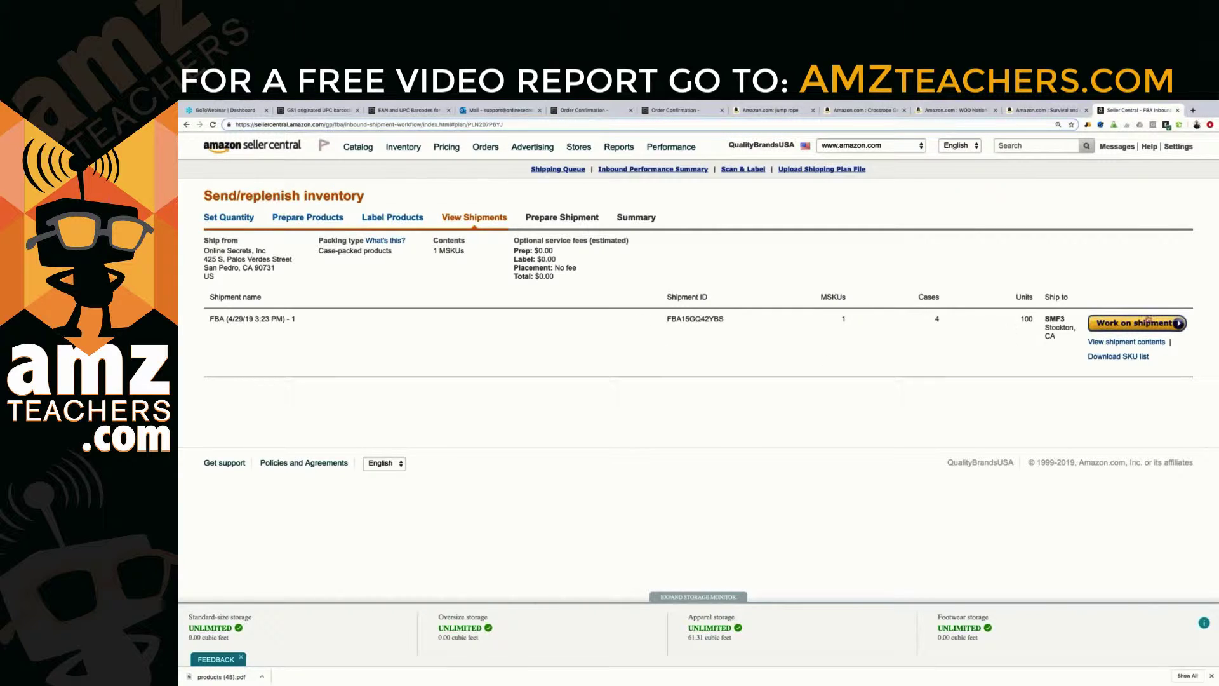
Start working on the Stockton shipment and set its shipping carrier to Other in the own-carrier choice
left_click(1137, 324)
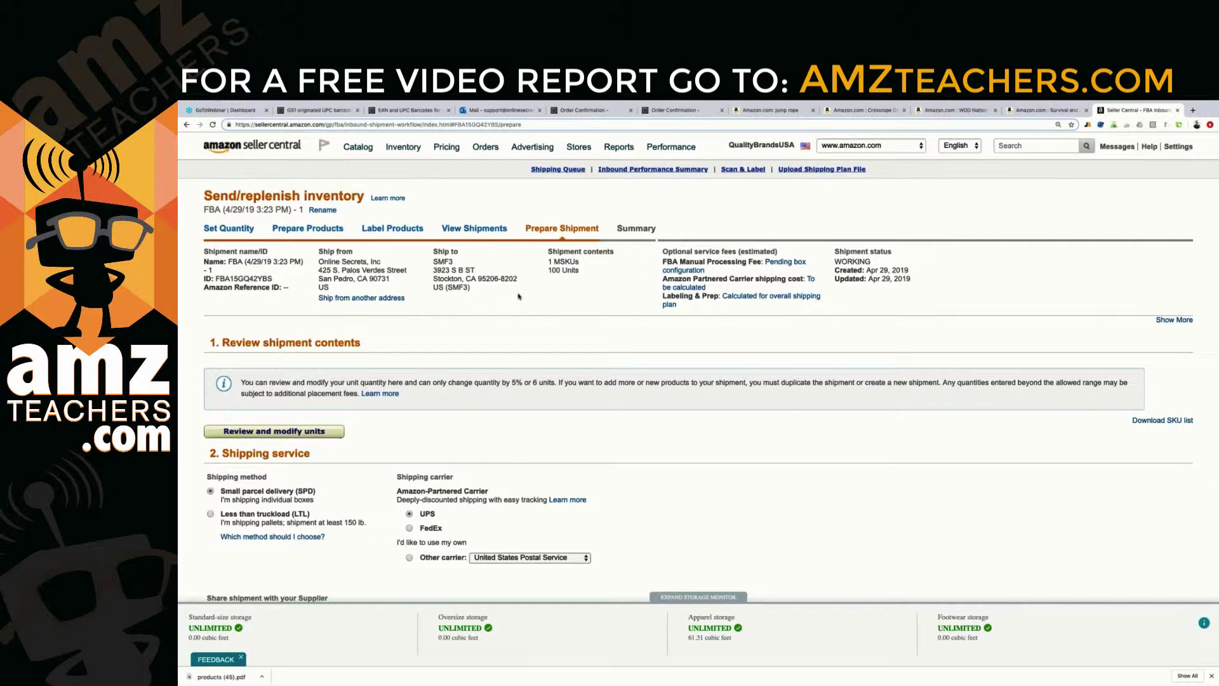
scroll(518, 296, "down", 3)
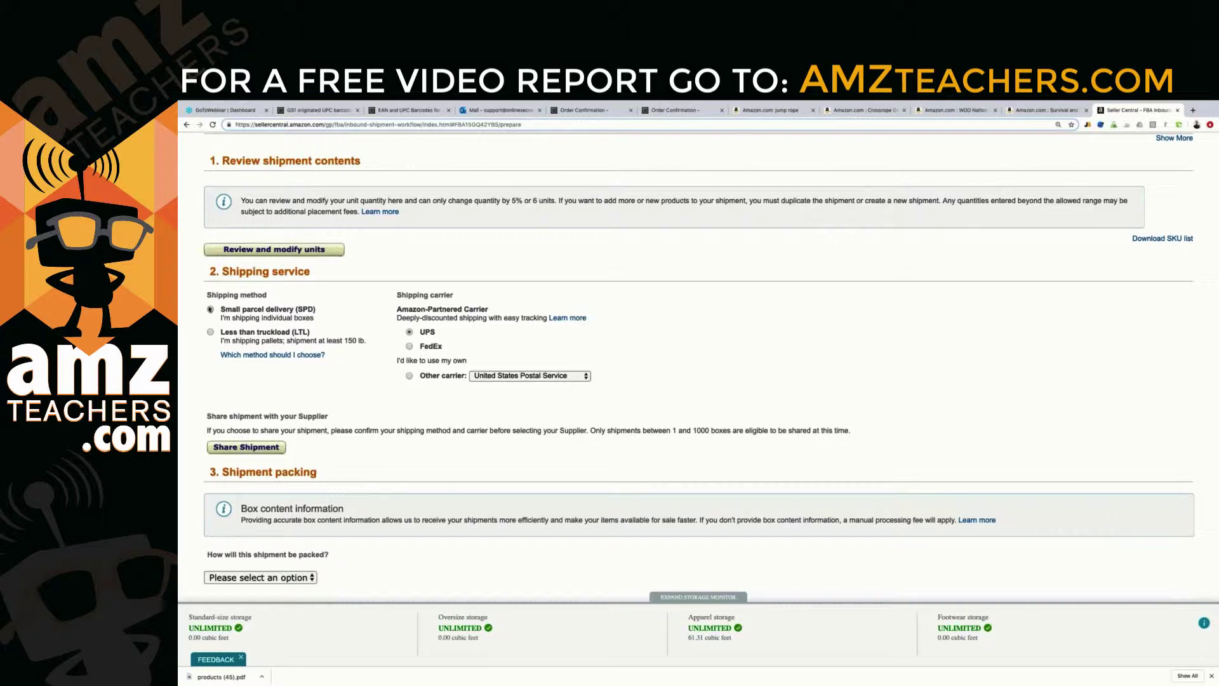
left_click(409, 375)
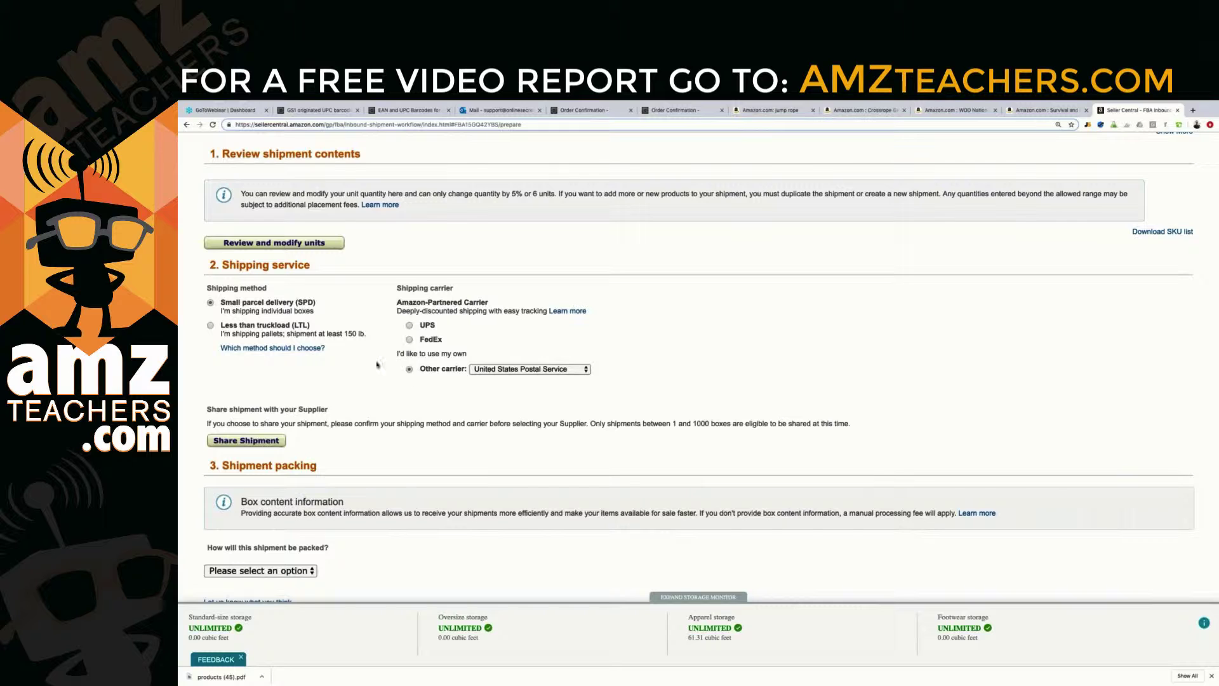
left_click(581, 370)
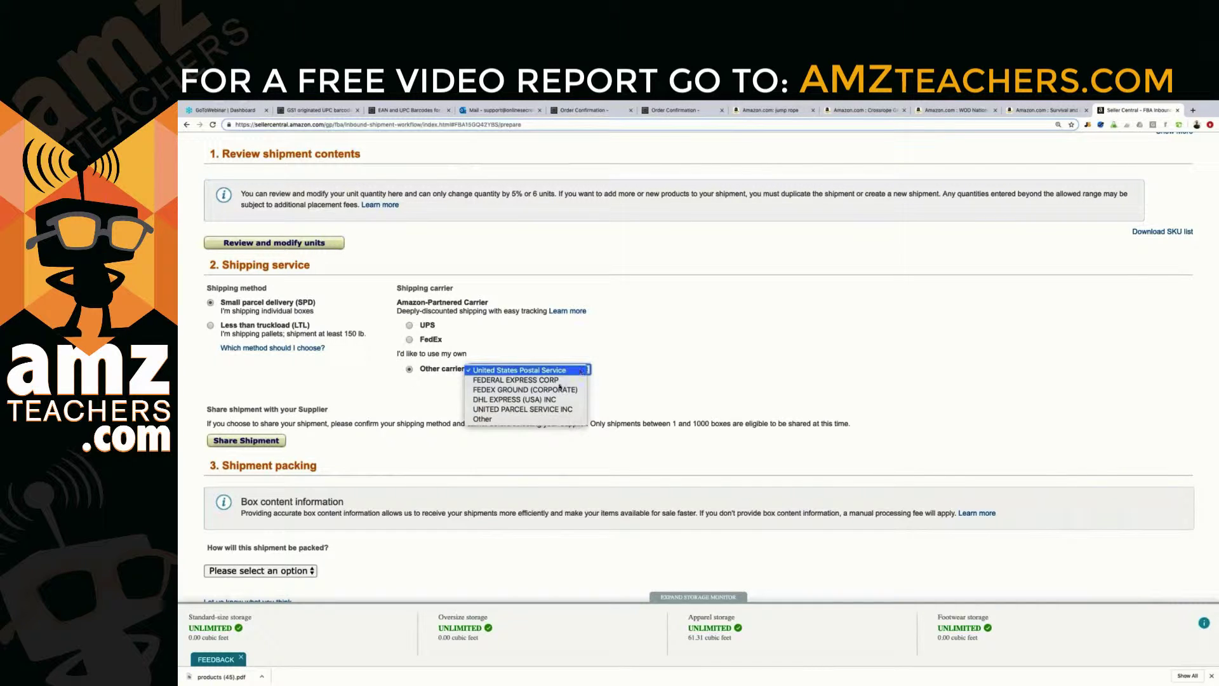
left_click(489, 419)
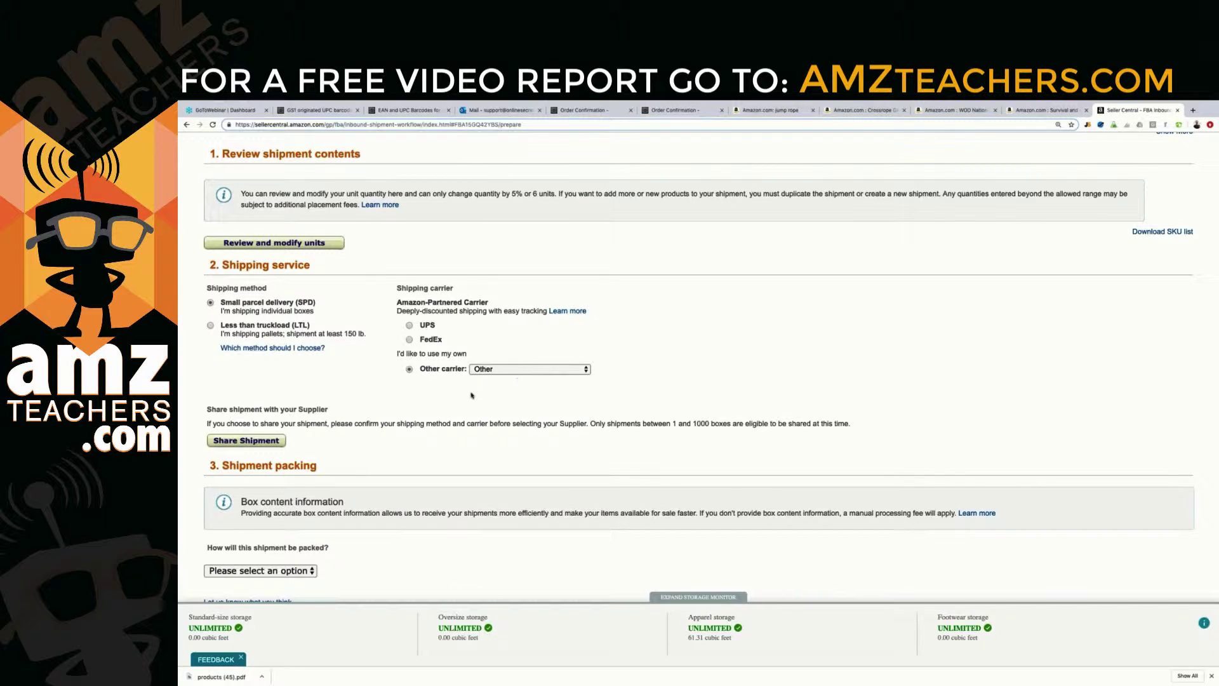
Set the shipment packing to Multiple boxes and choose the web form for providing box content information
scroll(470, 395, "down", 3)
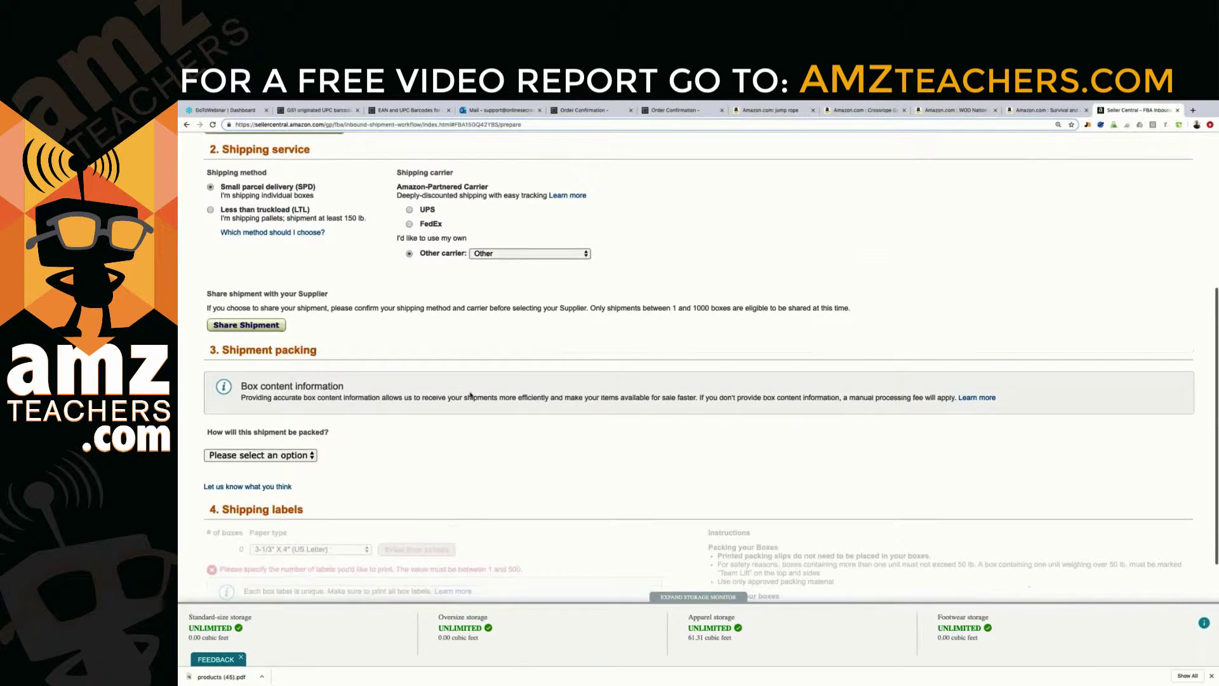
scroll(471, 395, "down", 3)
scroll(471, 395, "up", 5)
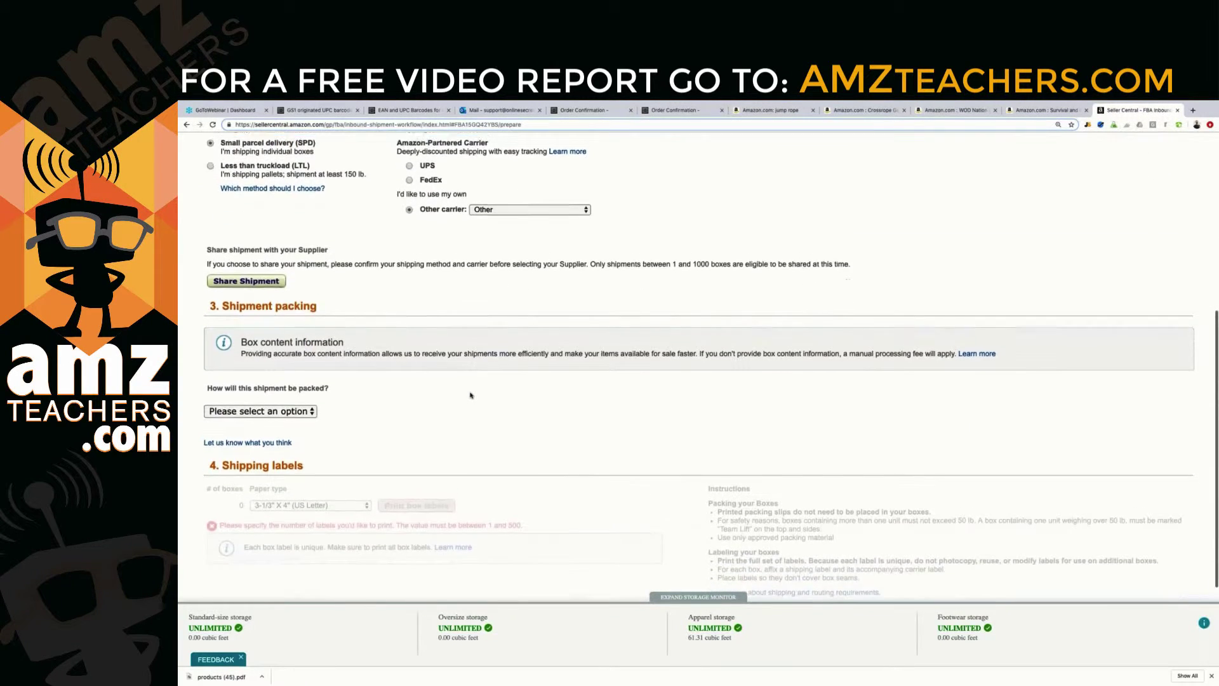
scroll(470, 395, "up", 1)
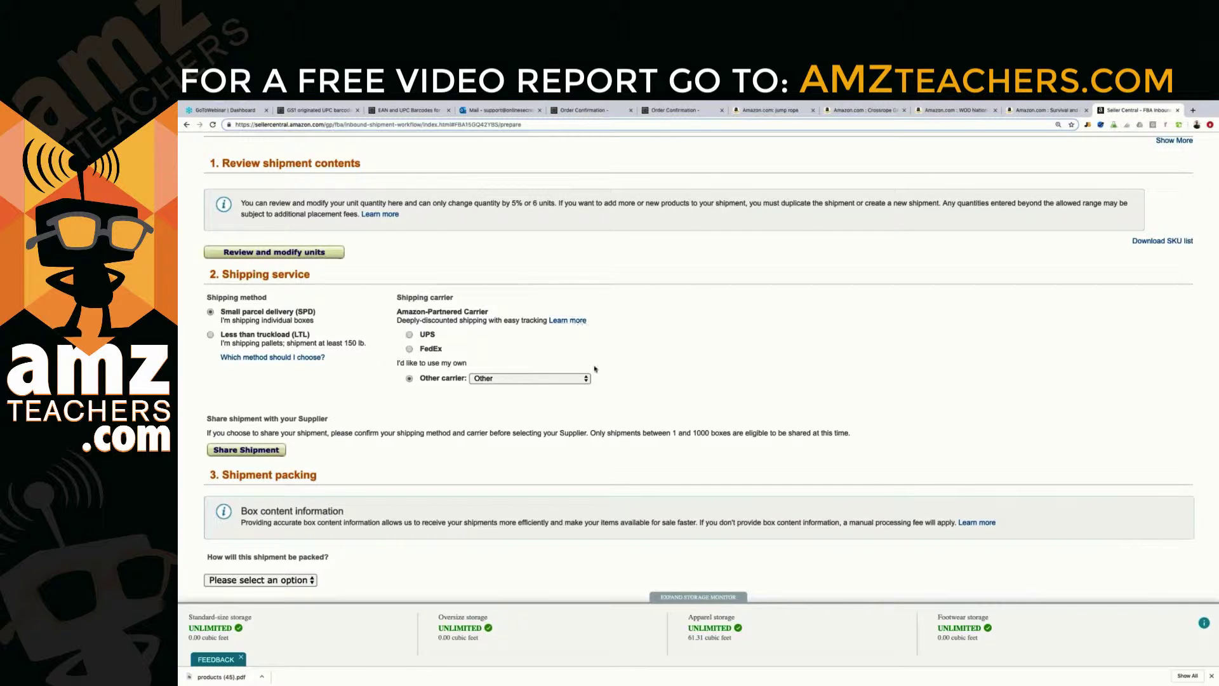
scroll(344, 330, "down", 1)
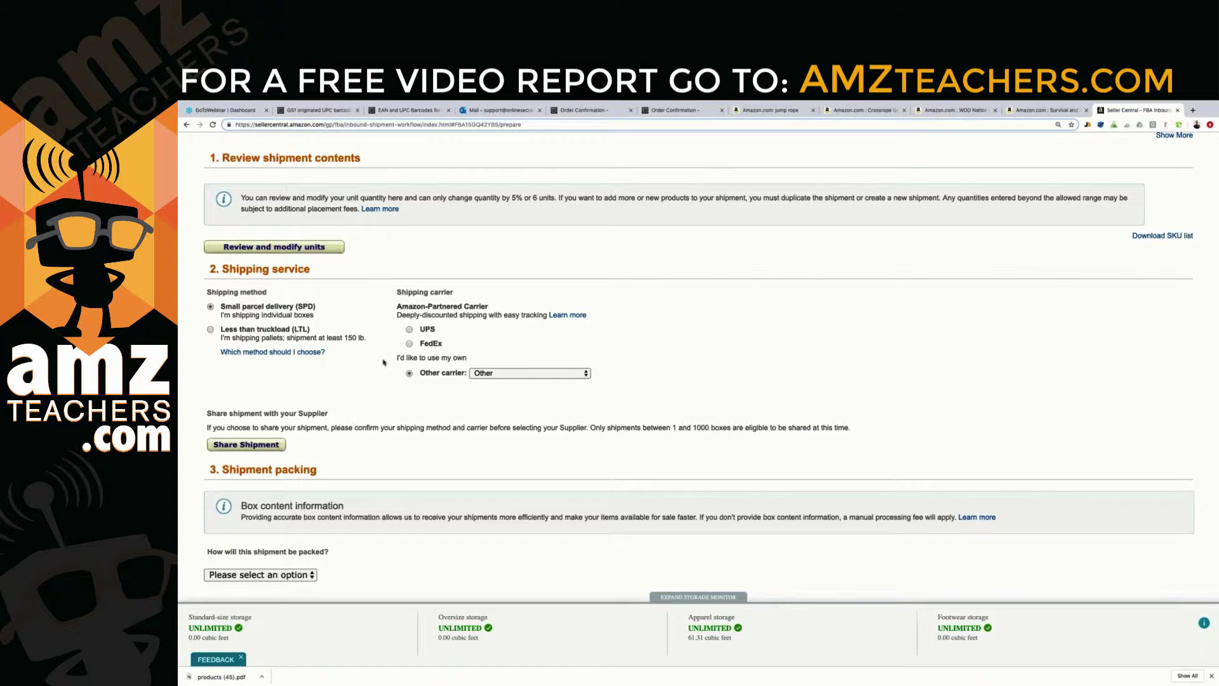
scroll(383, 362, "down", 5)
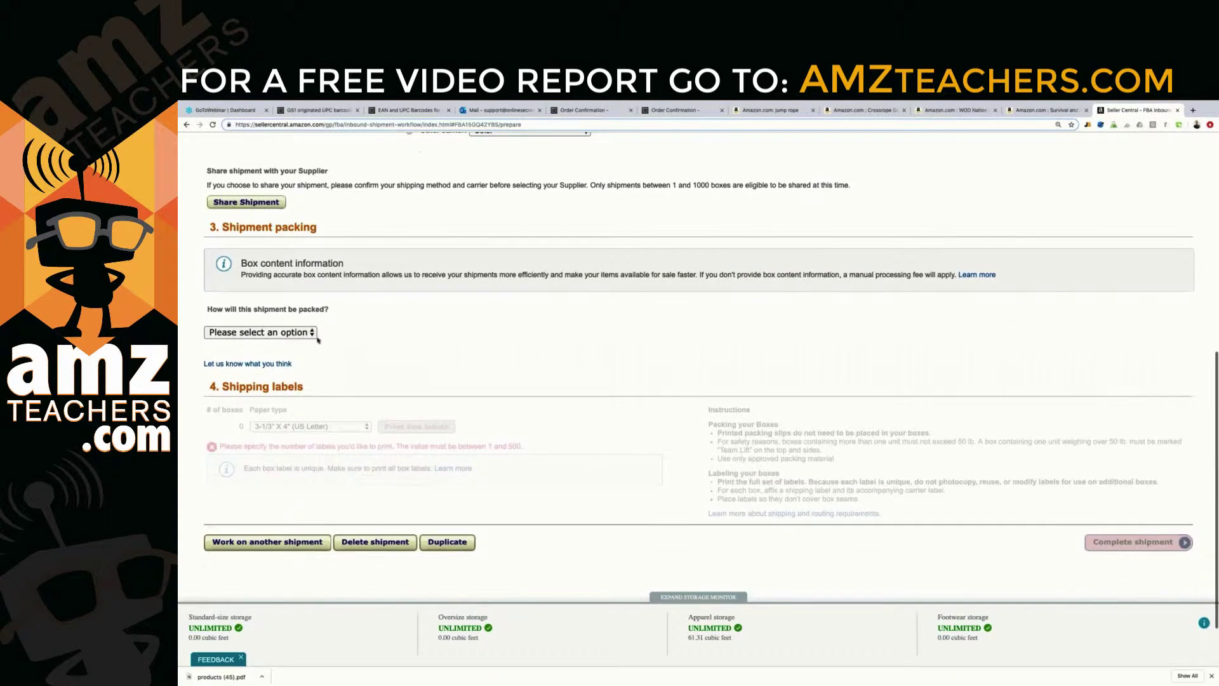
left_click(310, 334)
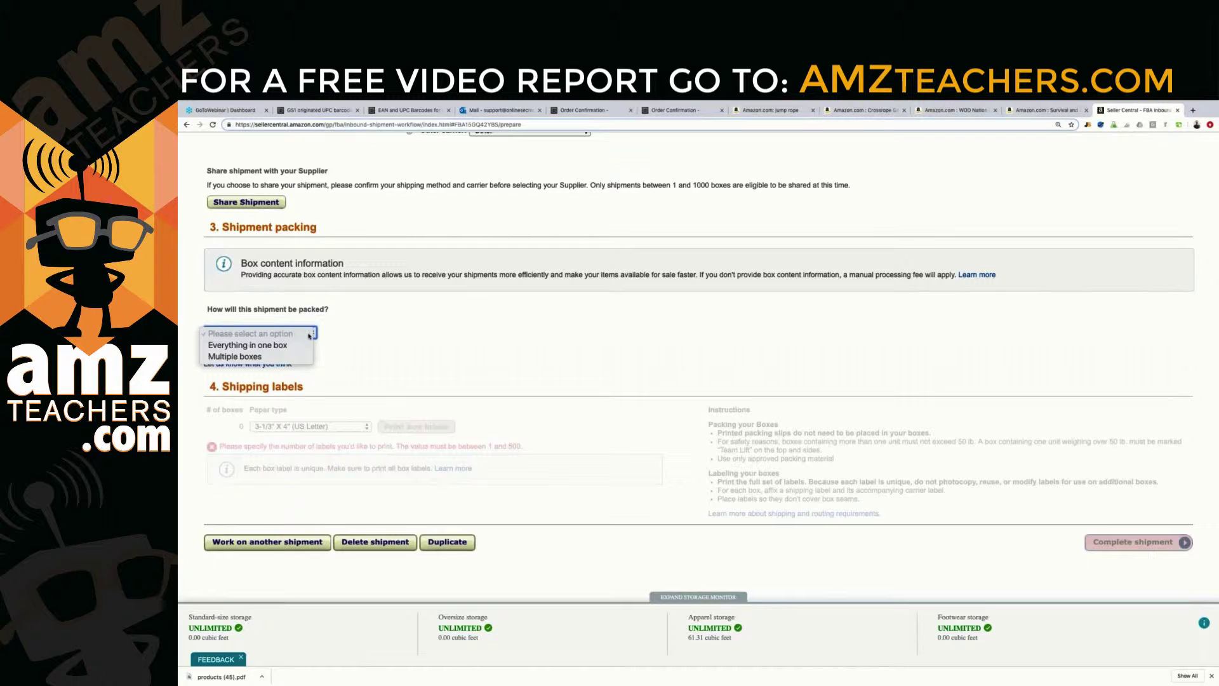
left_click(280, 356)
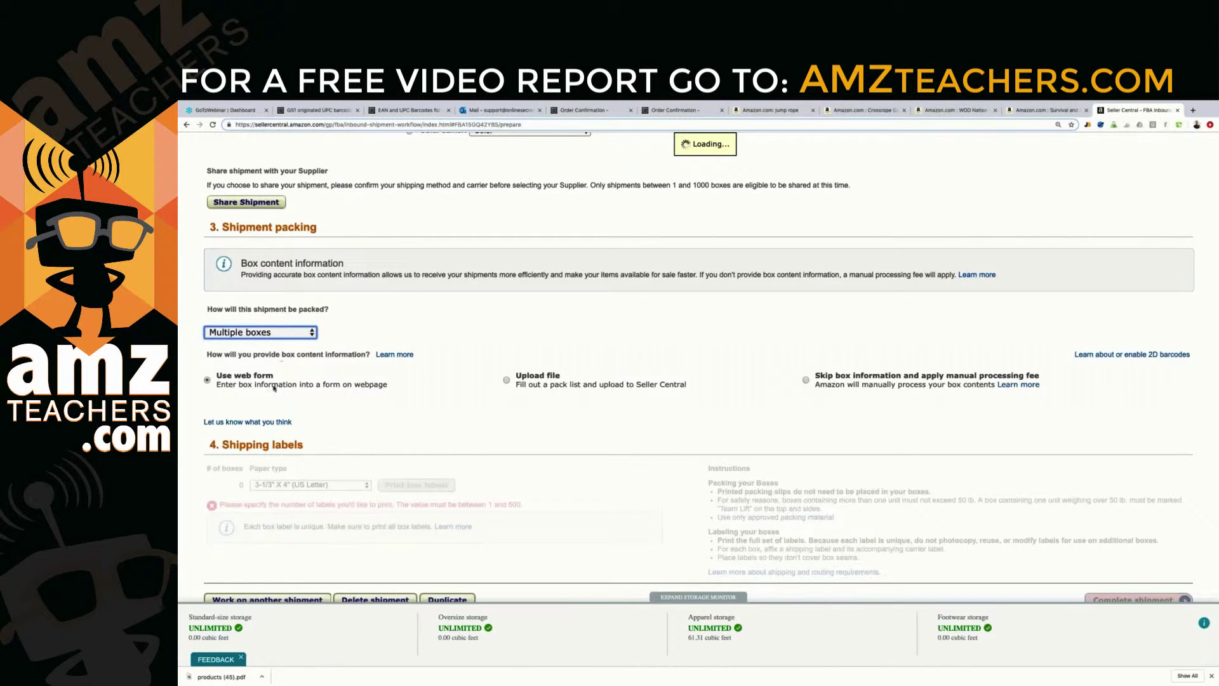
left_click(207, 380)
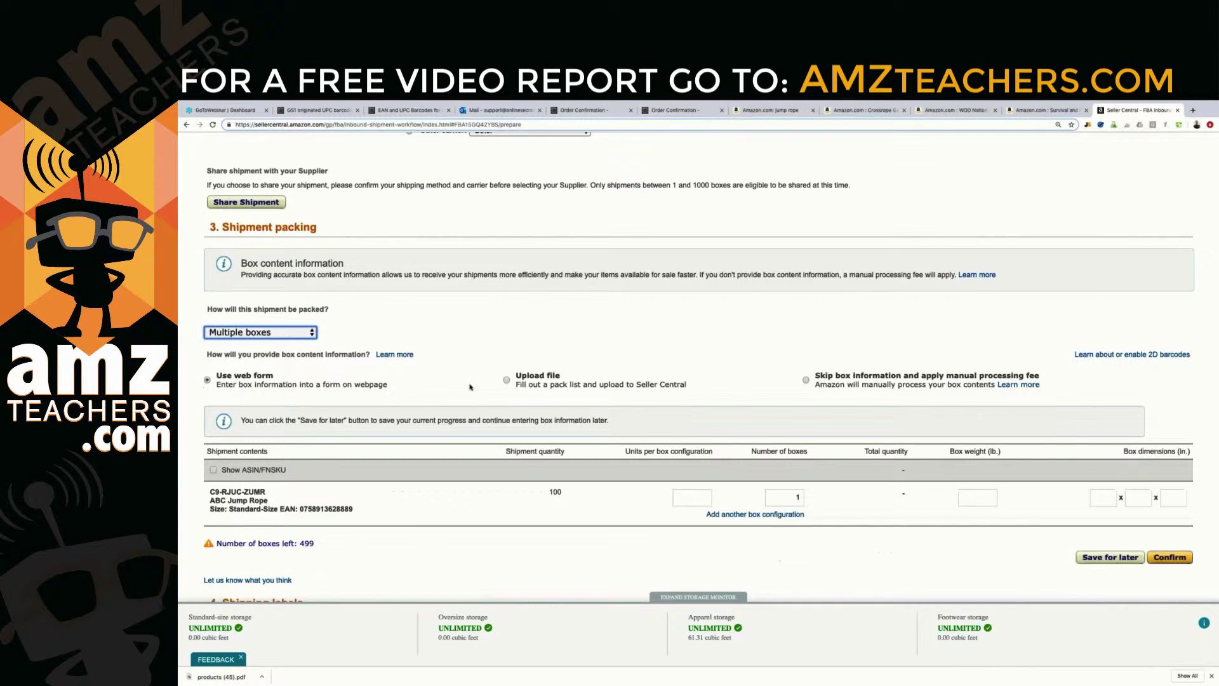
scroll(464, 384, "down", 5)
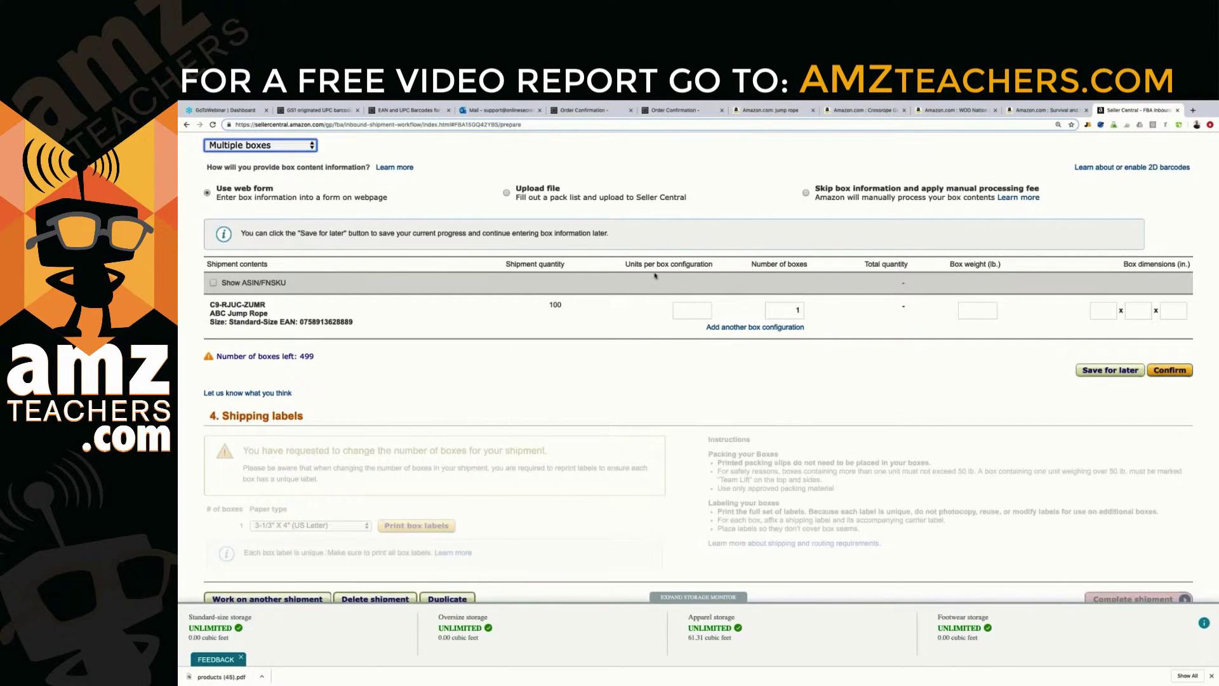
Set the ABC Jump Rope's box configuration to 25 units per box and 4 boxes
left_click(687, 314)
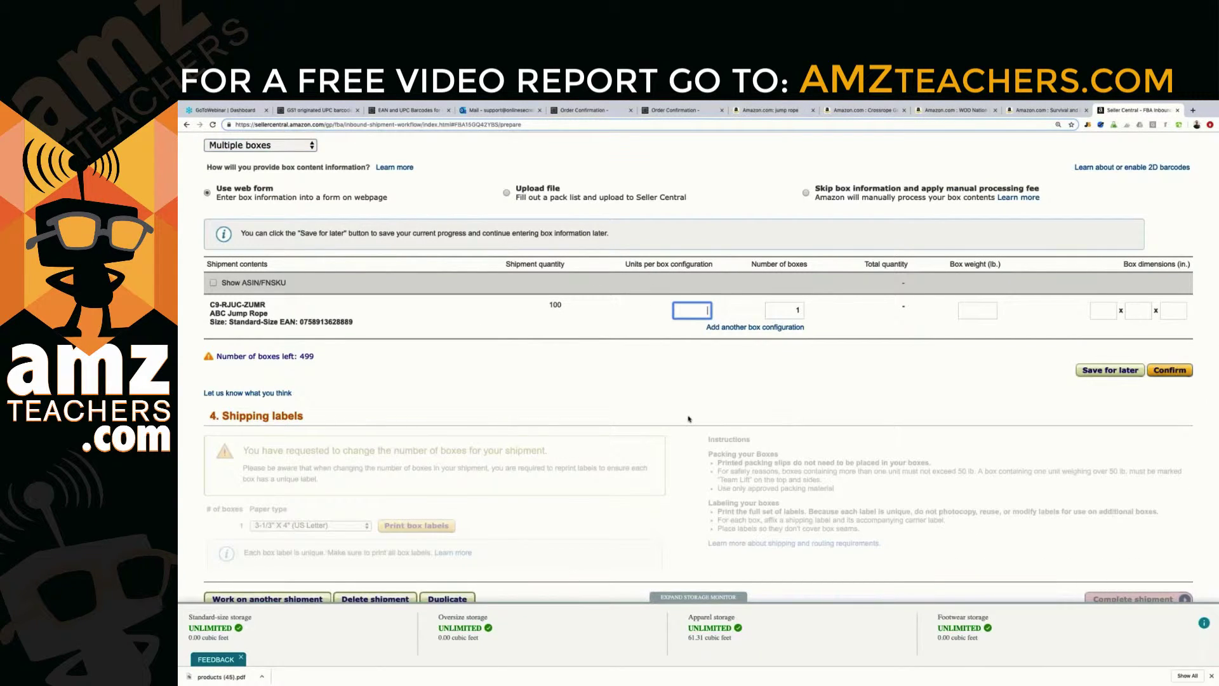
type("25")
left_click(798, 309)
type("4")
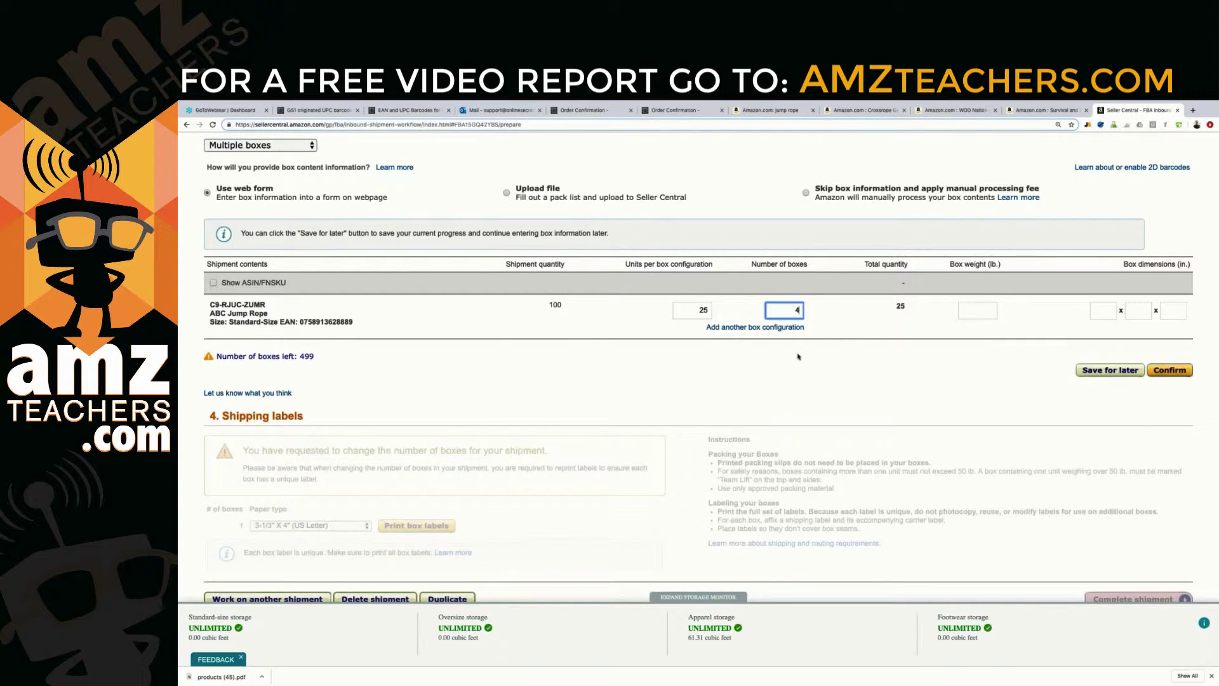
left_click(840, 370)
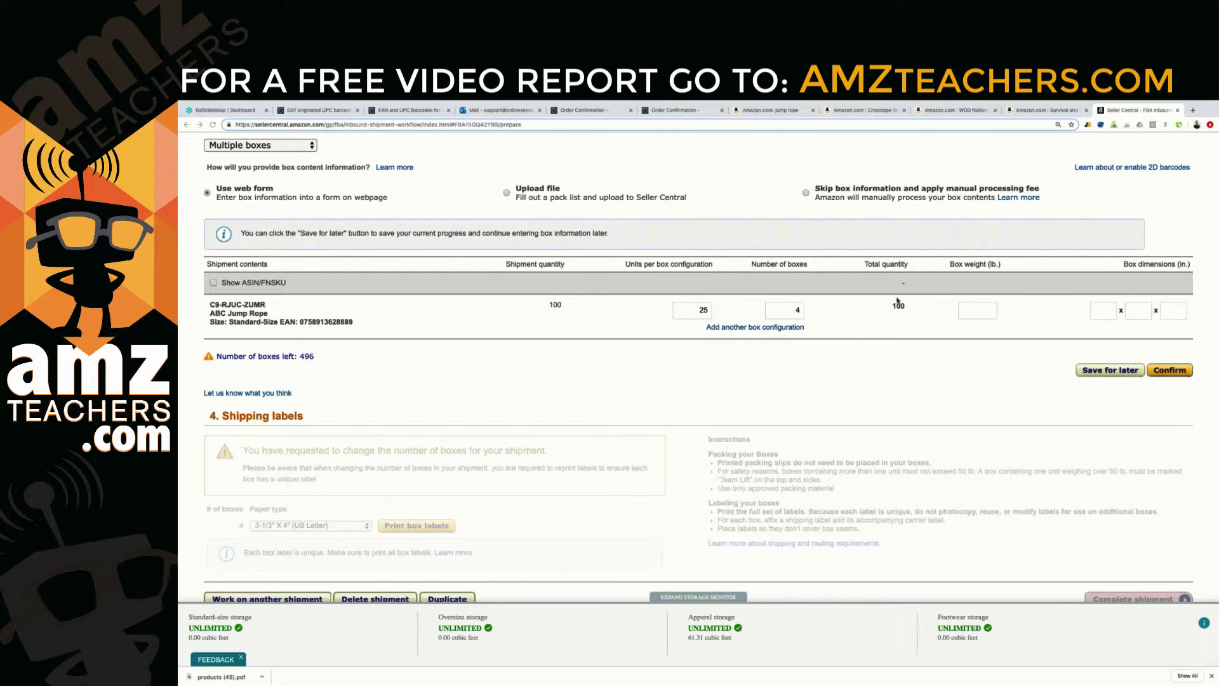
Set the box weight to 30 lb and the box dimensions to 23 x 20 x 23 in, and confirm the box information
left_click(975, 310)
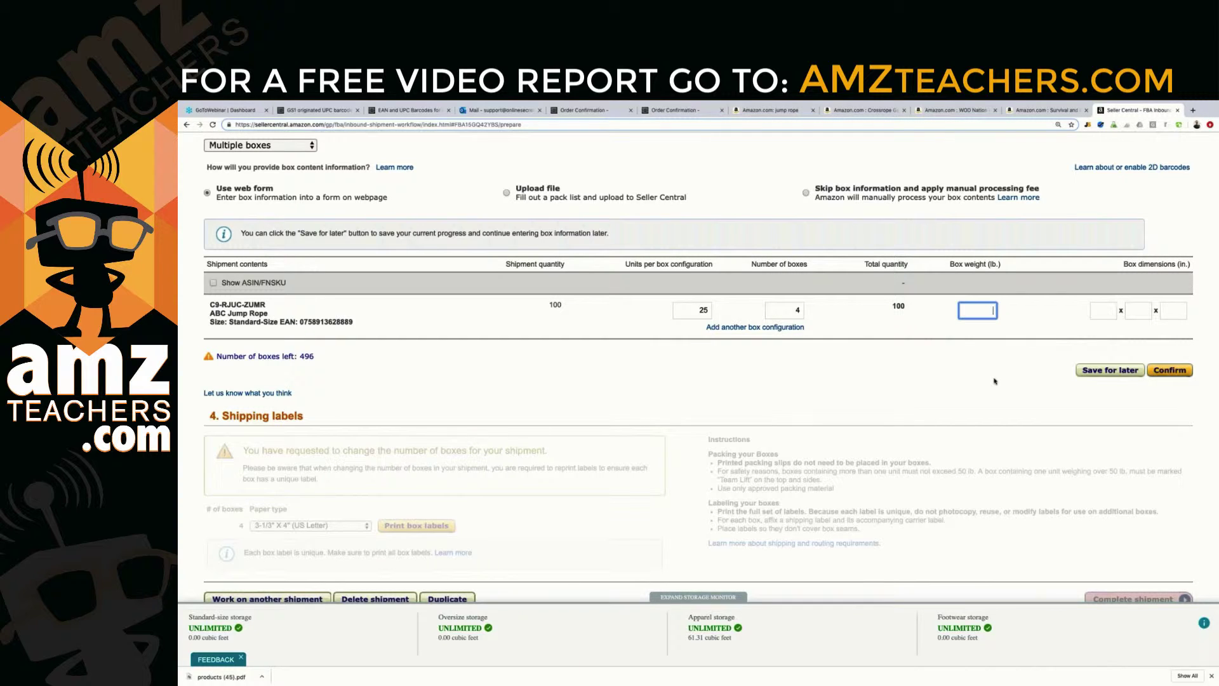
type("30")
left_click(1000, 371)
left_click(1110, 309)
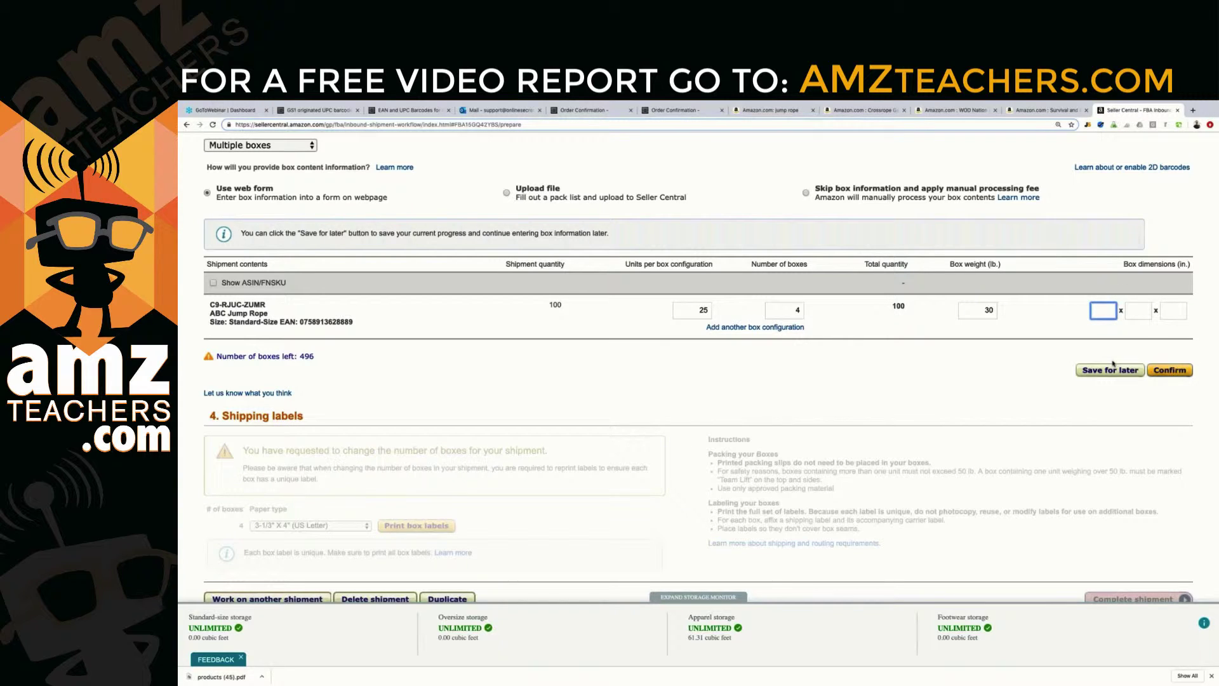
type("23")
left_click(1138, 310)
type("20")
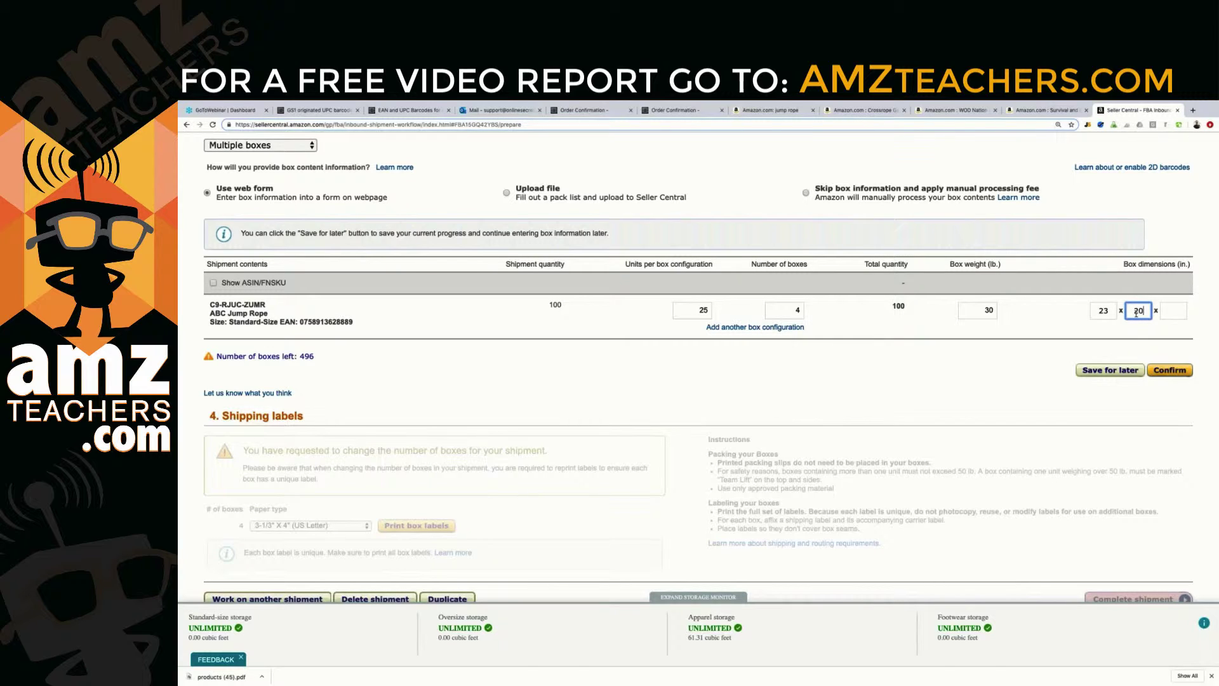
left_click(1171, 310)
type("23")
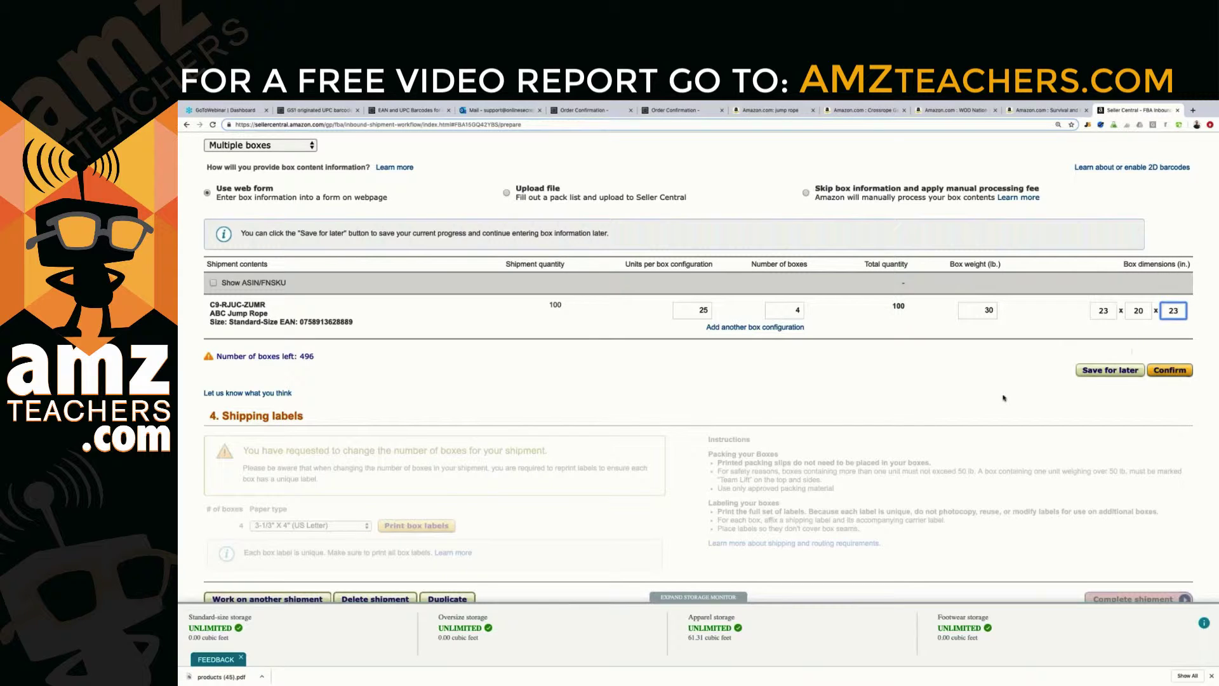
left_click(991, 392)
left_click(1167, 371)
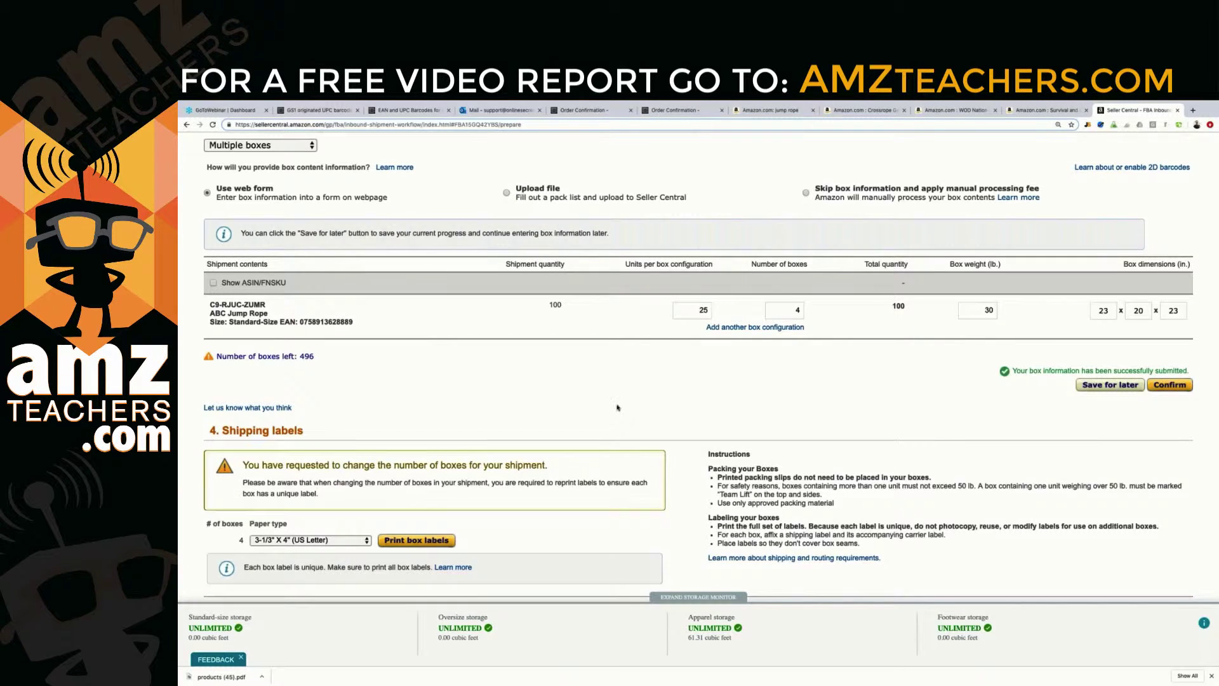
Print the box labels on 3-1/3" X 4" (US Letter) paper, inspect the downloaded label PDF enlarged, and close it
scroll(617, 407, "down", 3)
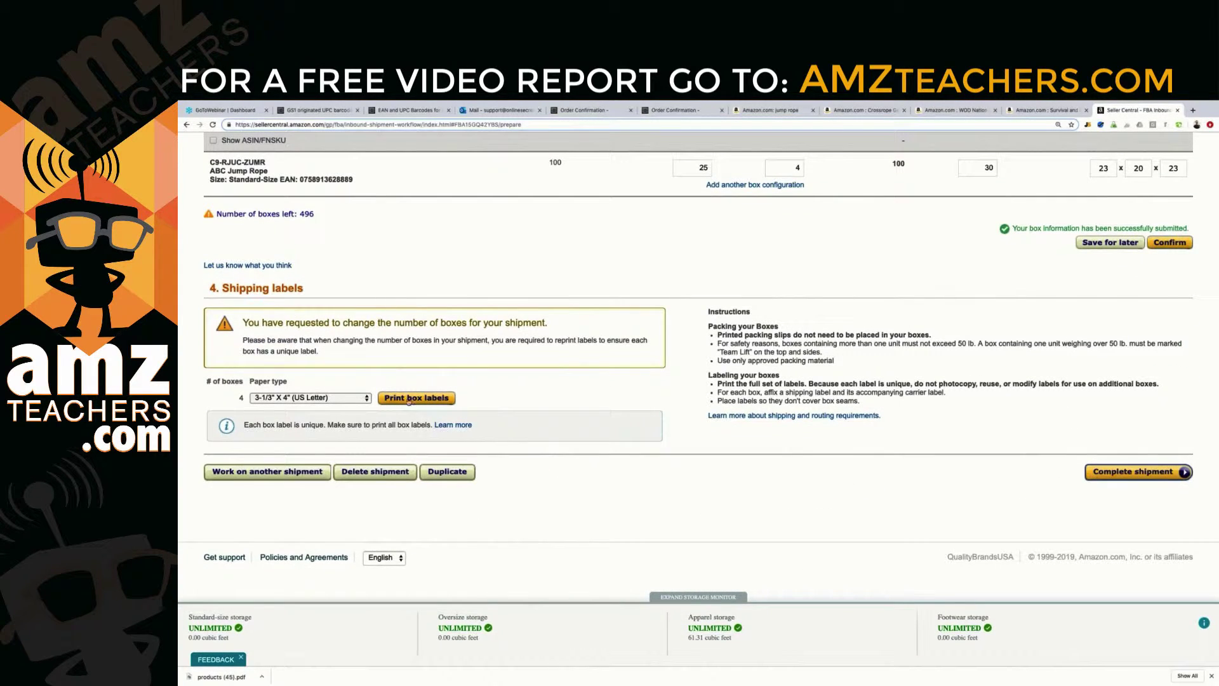
left_click(409, 398)
left_click(215, 677)
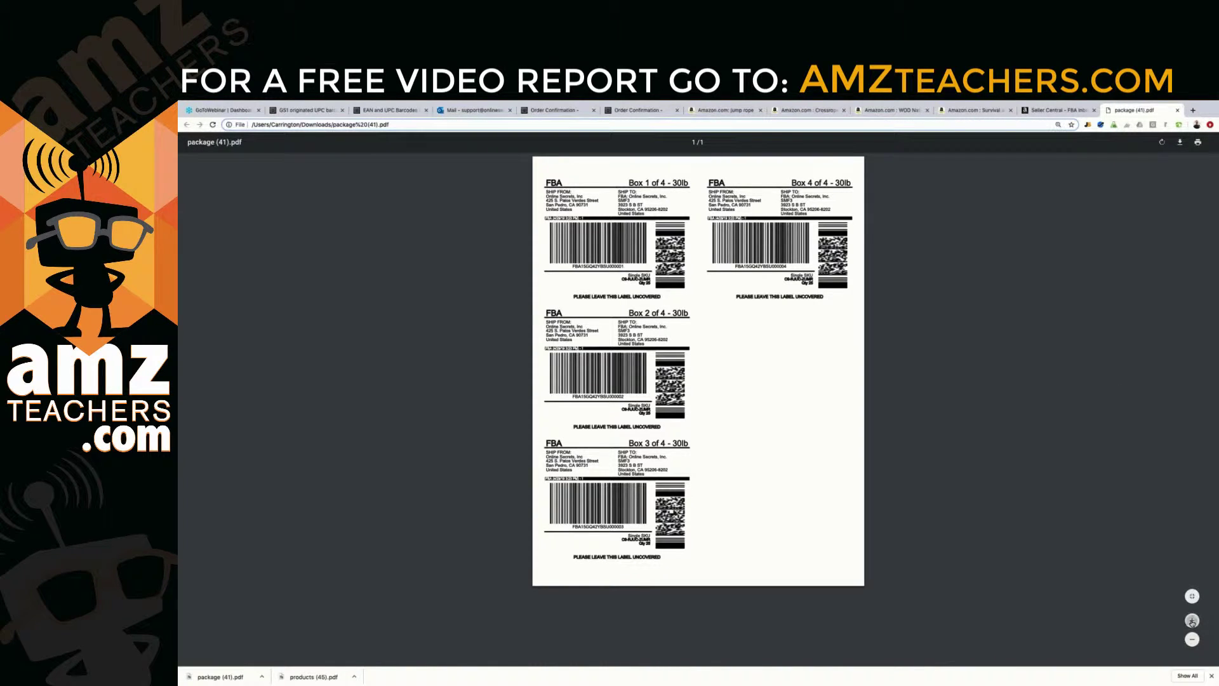
left_click(1192, 621)
left_click(1191, 620)
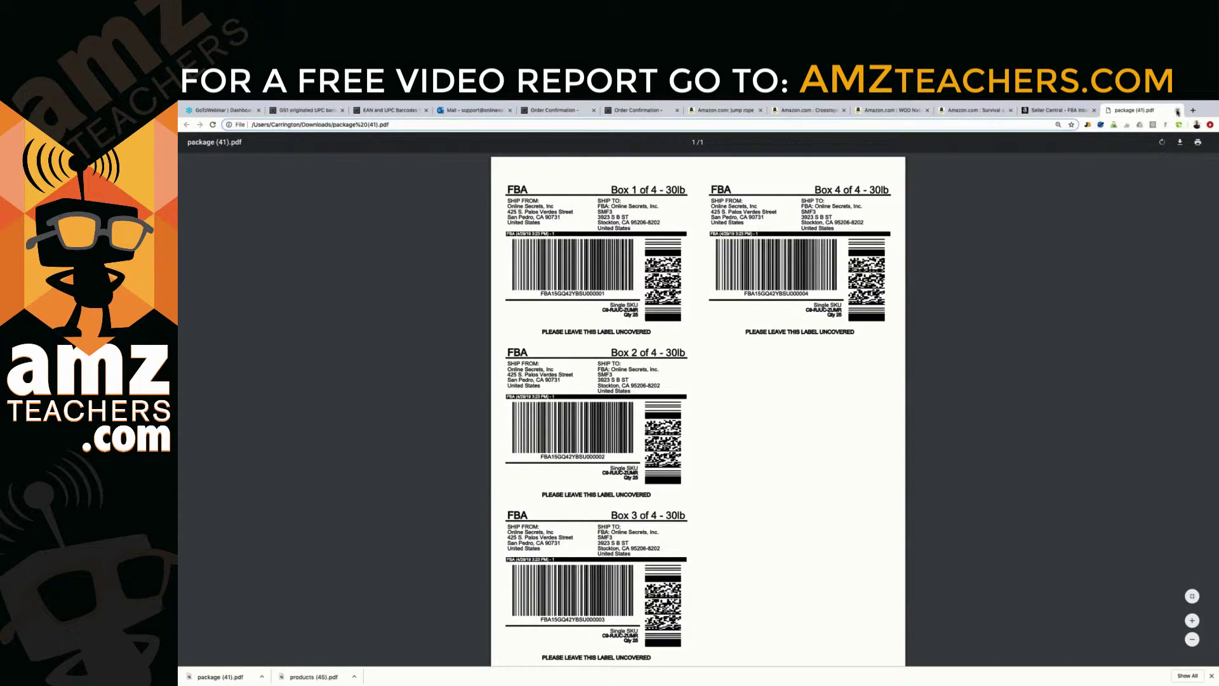
left_click(1177, 111)
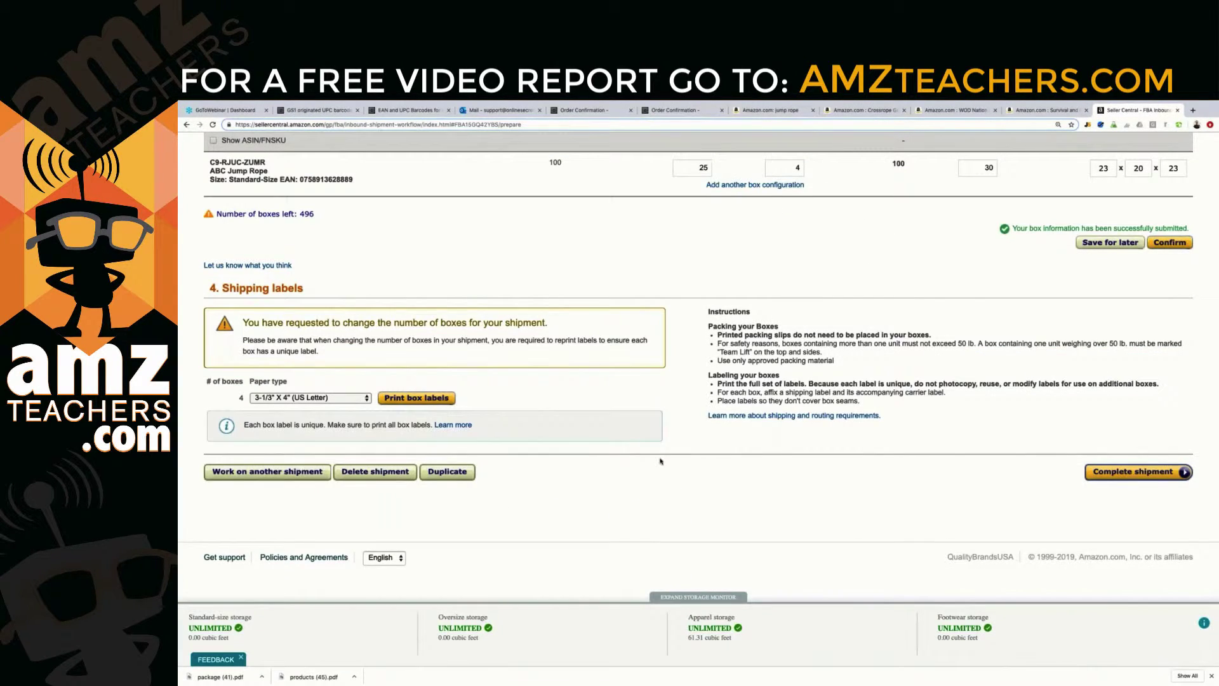
scroll(660, 462, "up", 3)
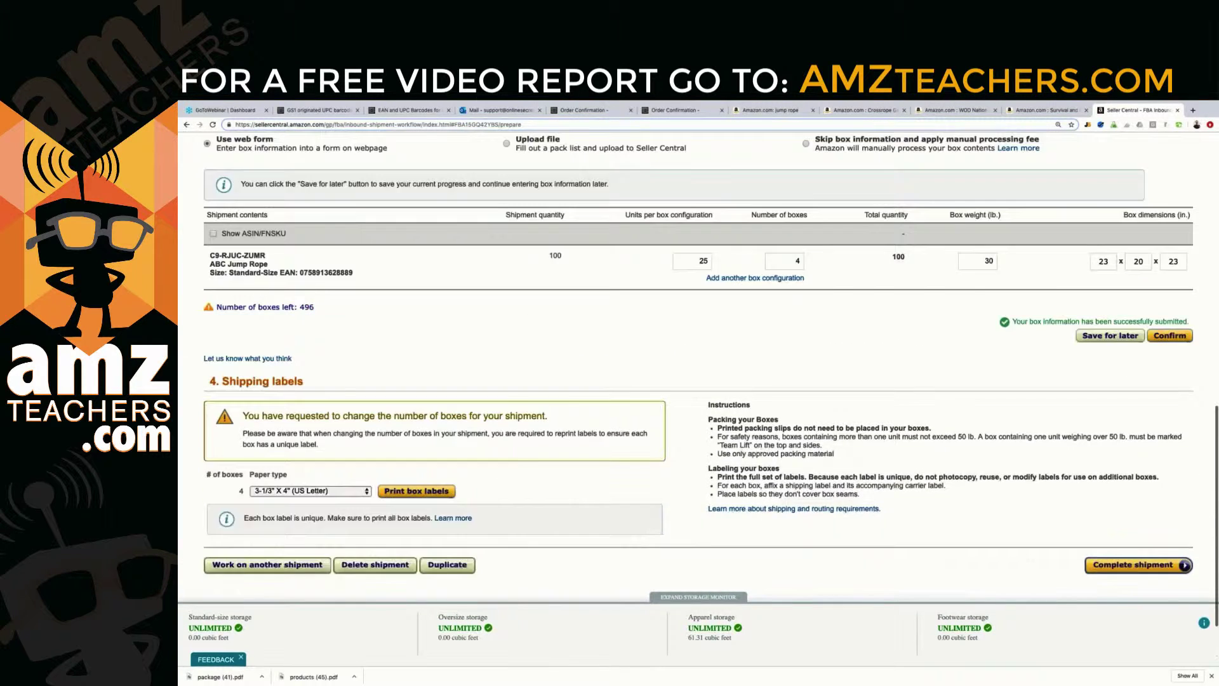
scroll(698, 381, "up", 3)
scroll(1098, 474, "down", 6)
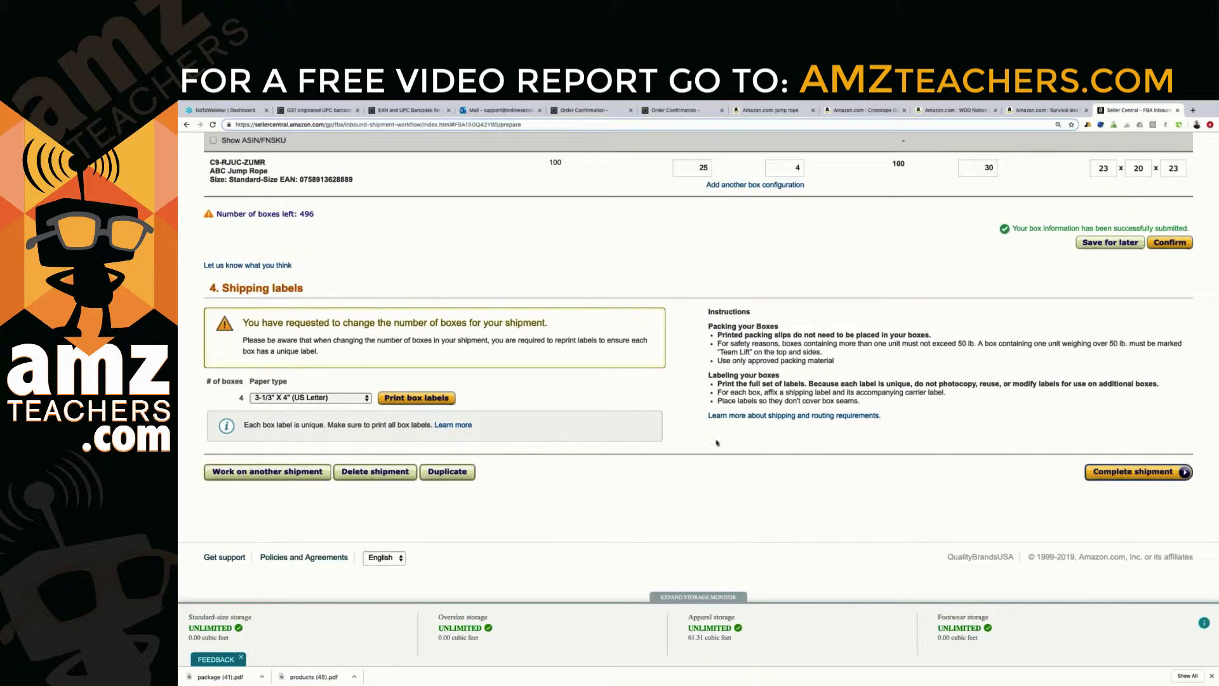
scroll(716, 443, "up", 8)
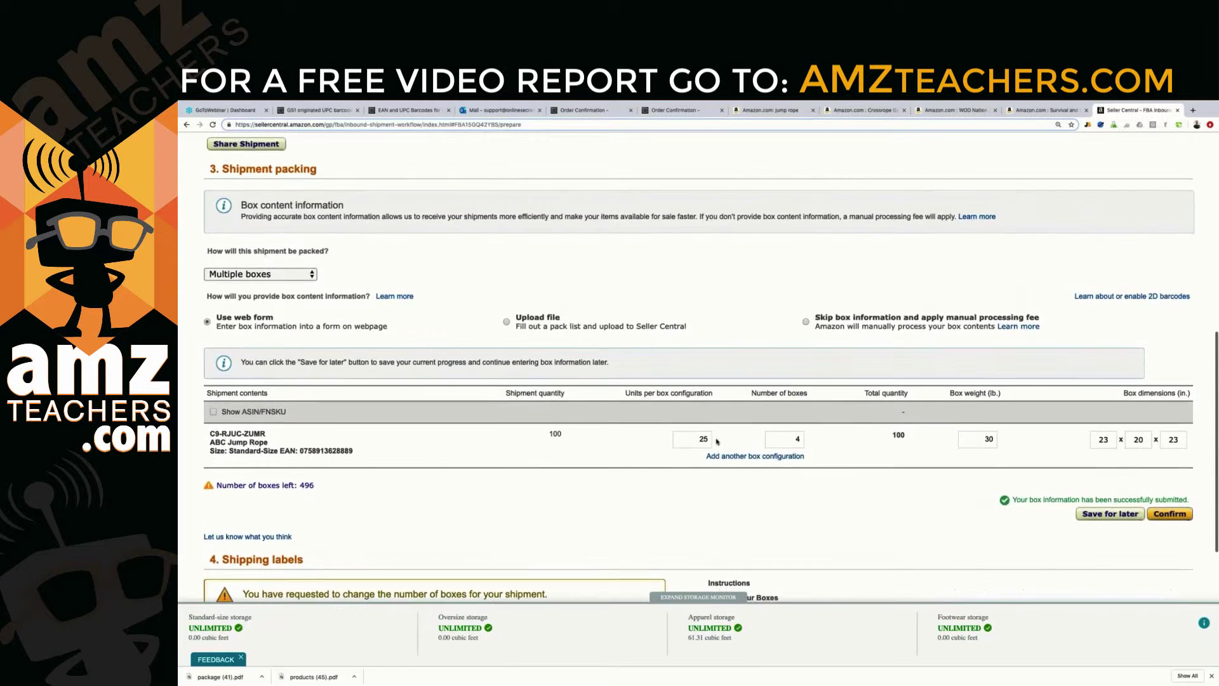
scroll(717, 443, "down", 8)
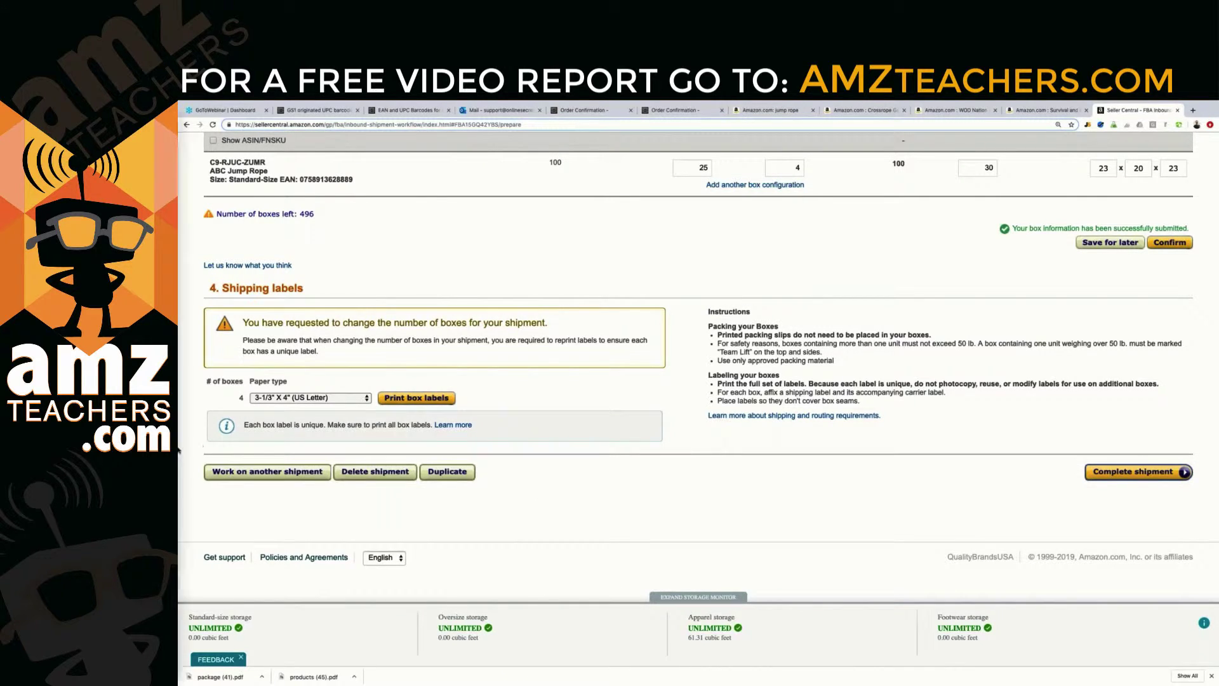
mouse_move(179, 449)
left_click(189, 527)
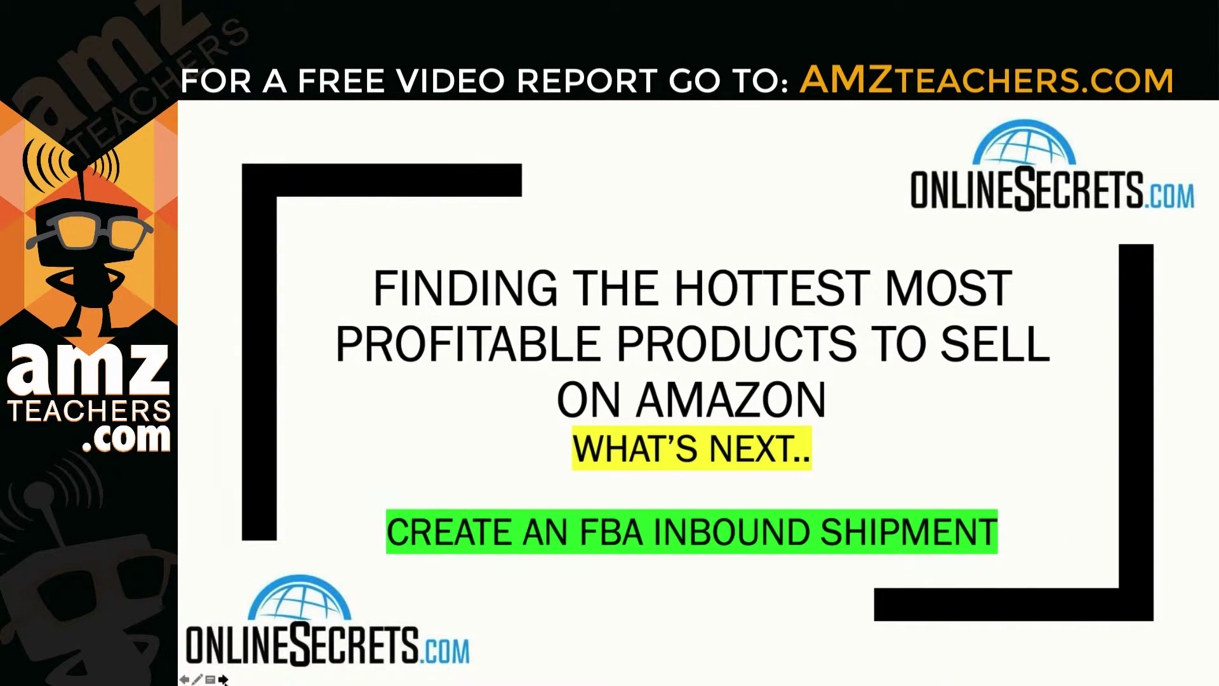
left_click(223, 679)
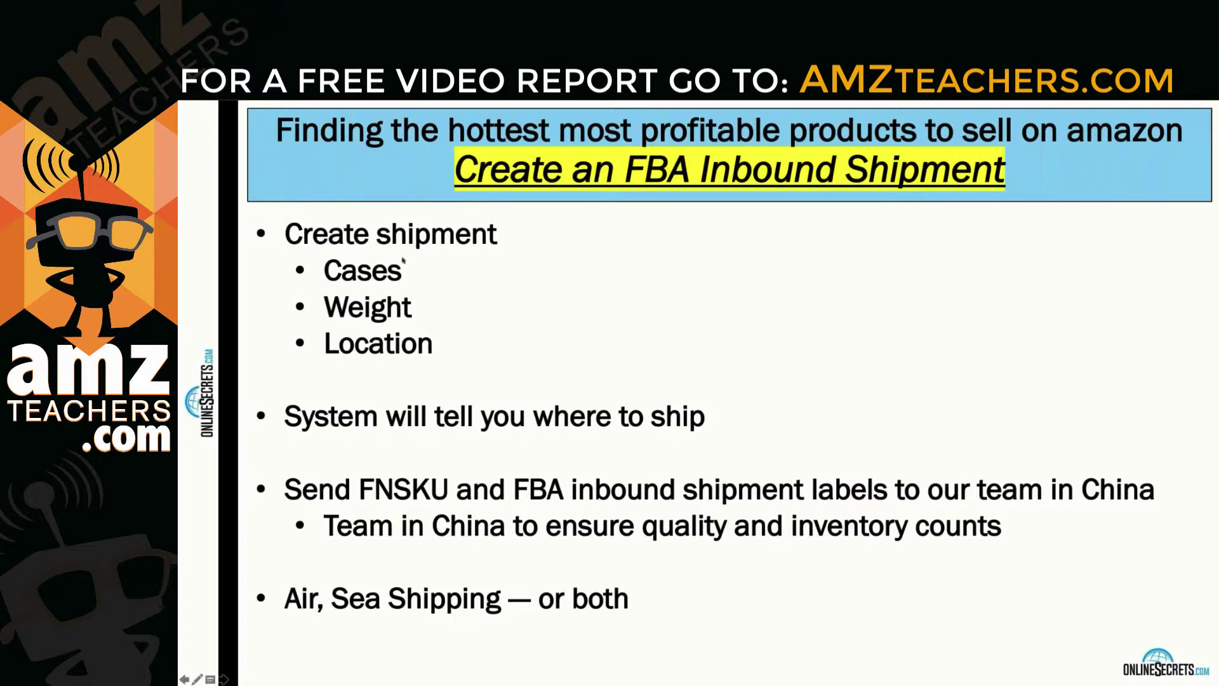